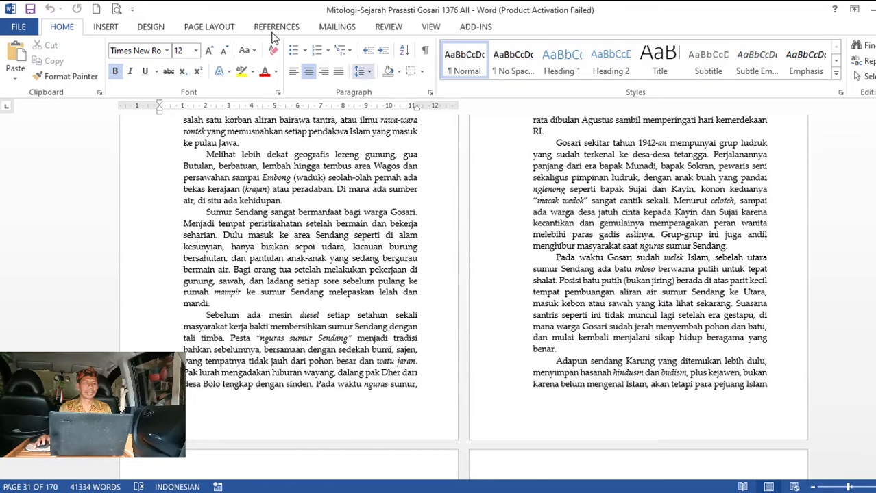
- Create a new blank document and insert the built-in Austin Sidebar text box
click(95, 9)
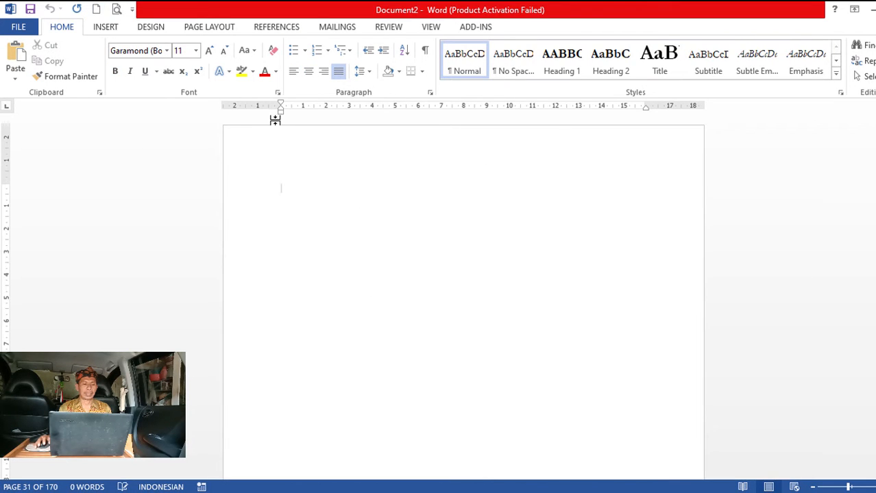
click(107, 27)
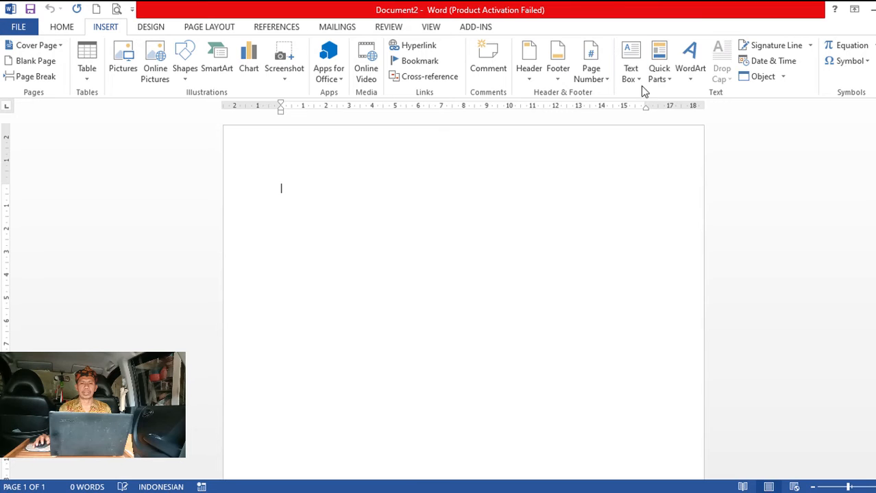
click(638, 79)
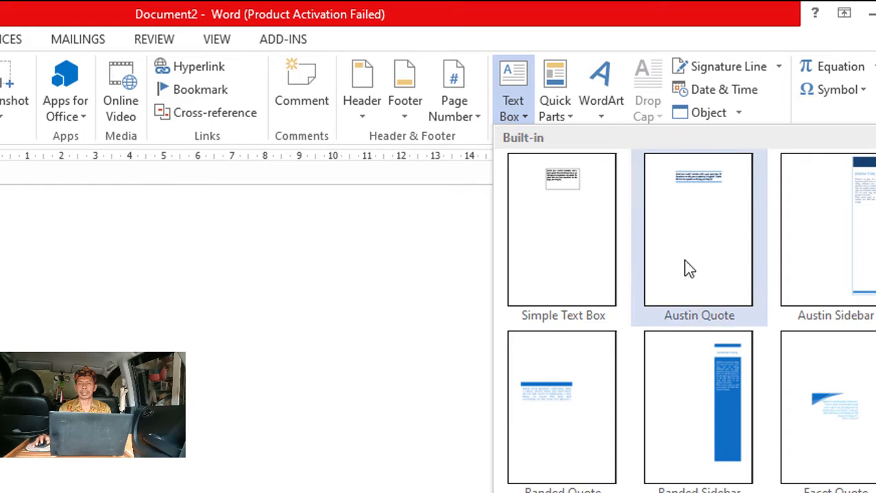
click(830, 233)
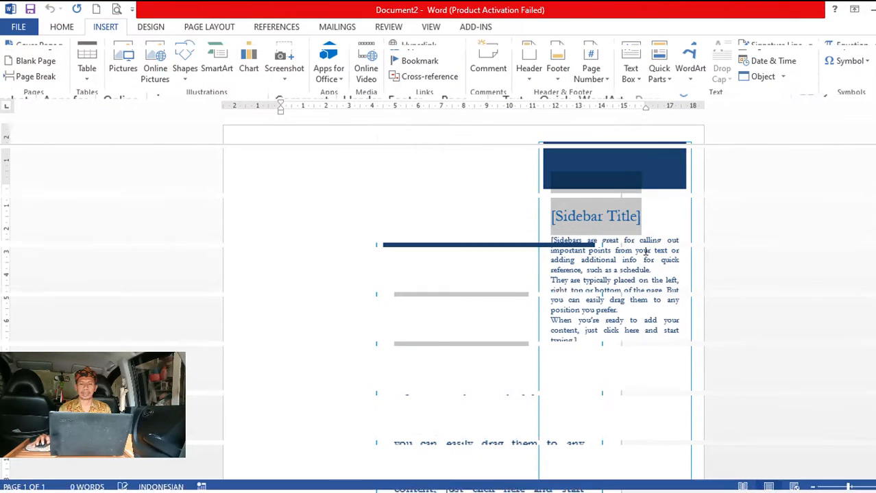
- Replace the sidebar's placeholder body text with "Deskripsi baru"
click(494, 418)
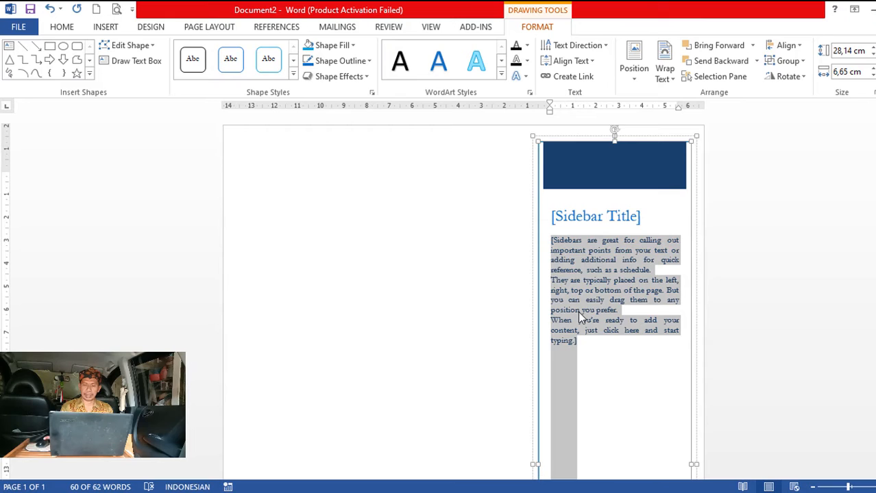
key(Delete)
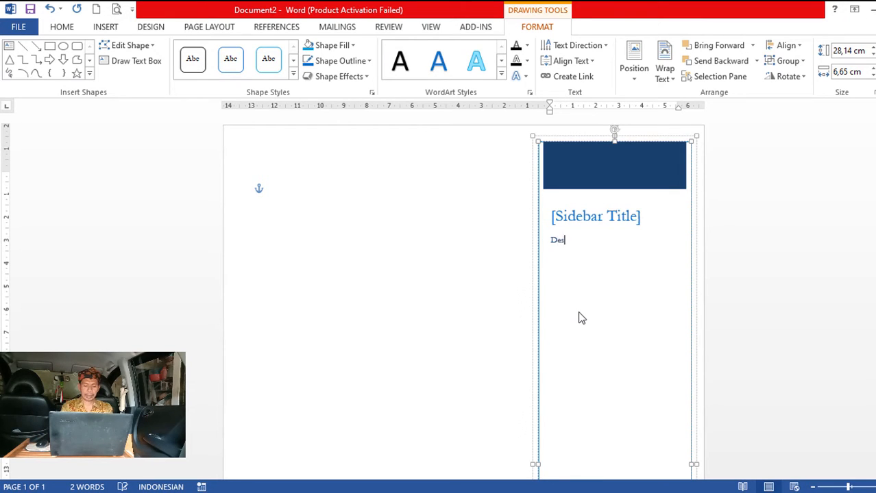
text(Deskripsi ba)
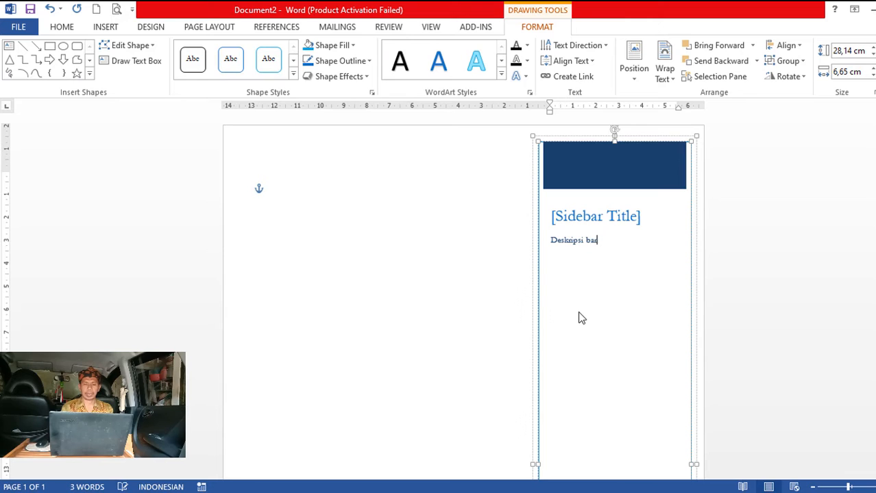
text(ru)
- Replace the sidebar's placeholder title with "Gua Butulan"
click(626, 221)
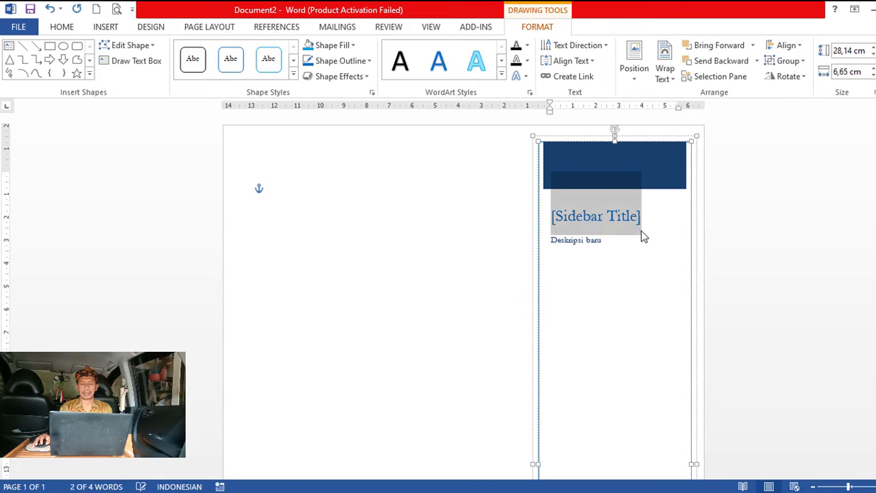
text(Gua)
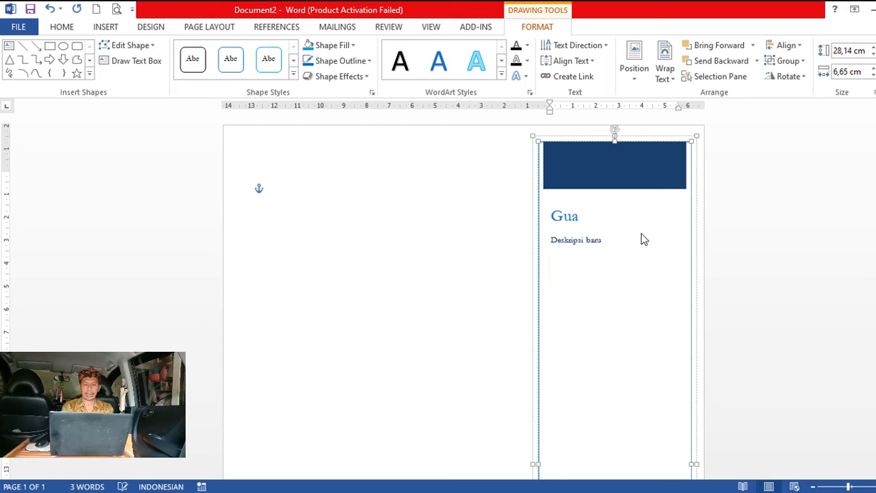
text( Butulan)
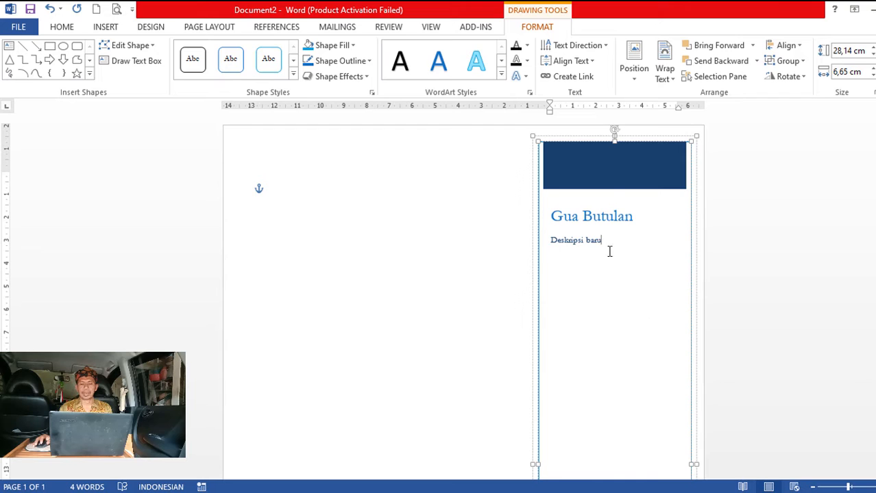
- Insert the picture "Ambal dari gua butulan" from the Foto folder inside Foto to Buku on drive D
click(611, 165)
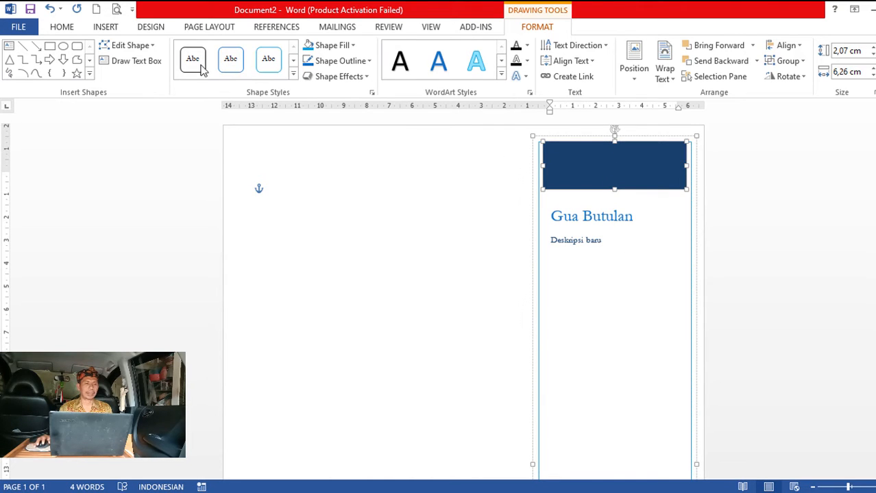
click(105, 27)
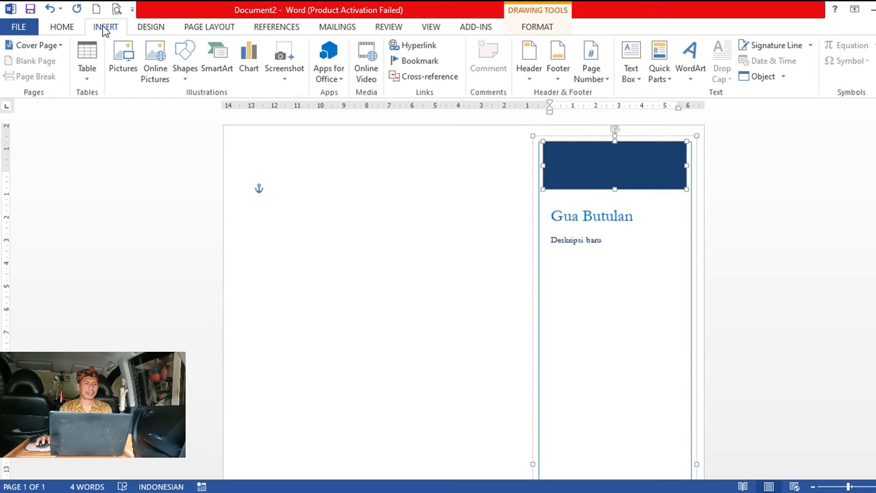
click(123, 67)
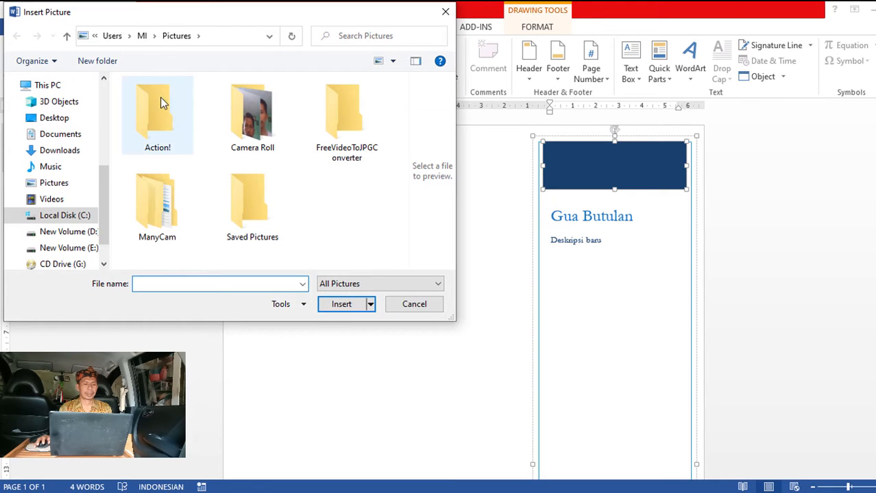
click(77, 235)
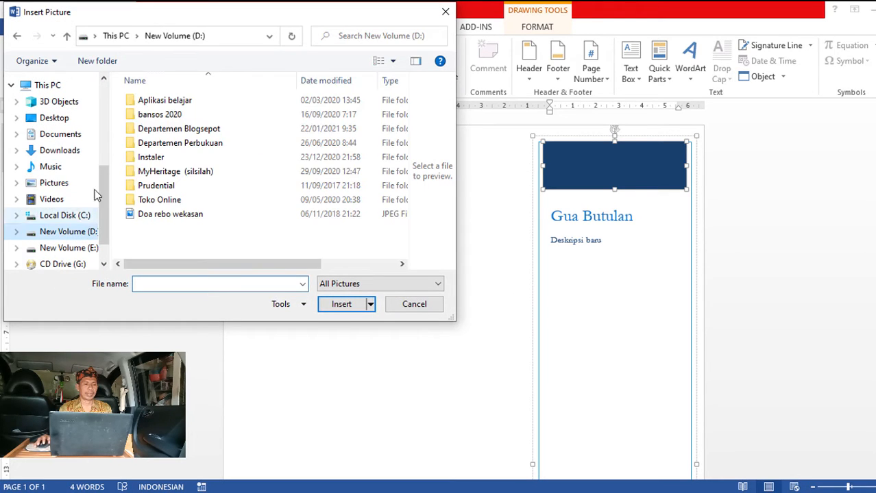
double_click(211, 145)
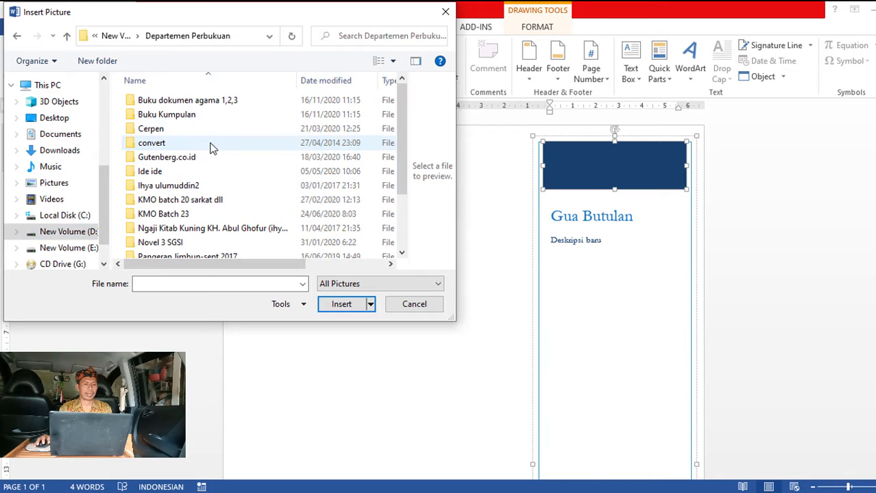
double_click(205, 115)
scroll(203, 122, down, 4)
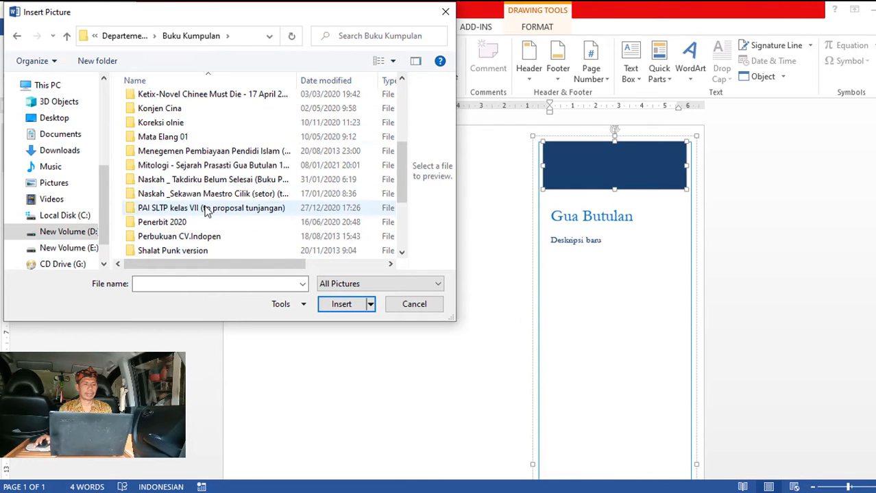
double_click(229, 168)
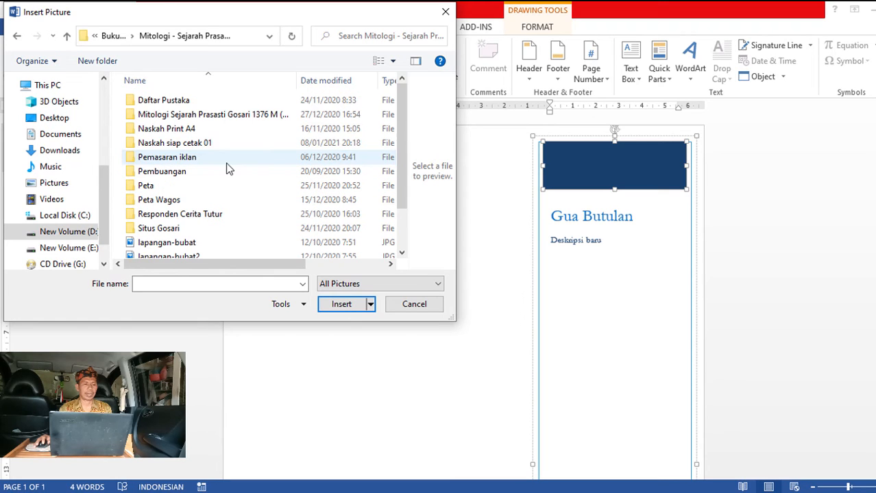
double_click(199, 115)
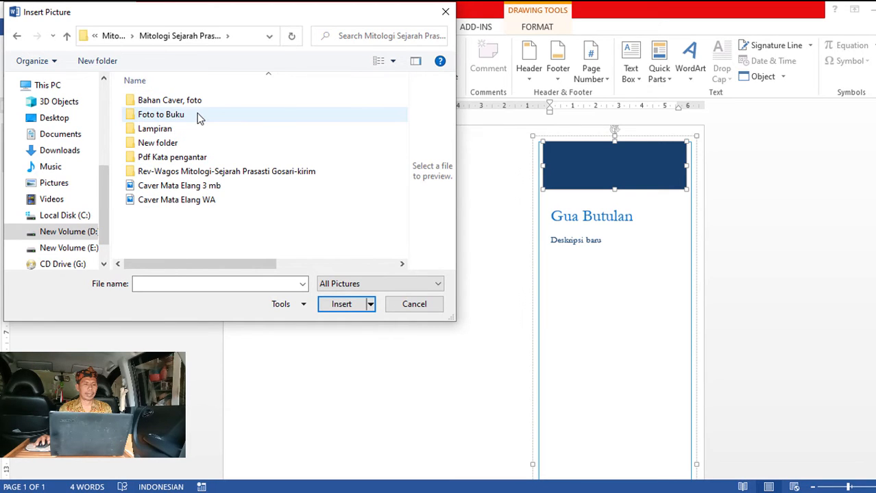
double_click(197, 115)
double_click(186, 100)
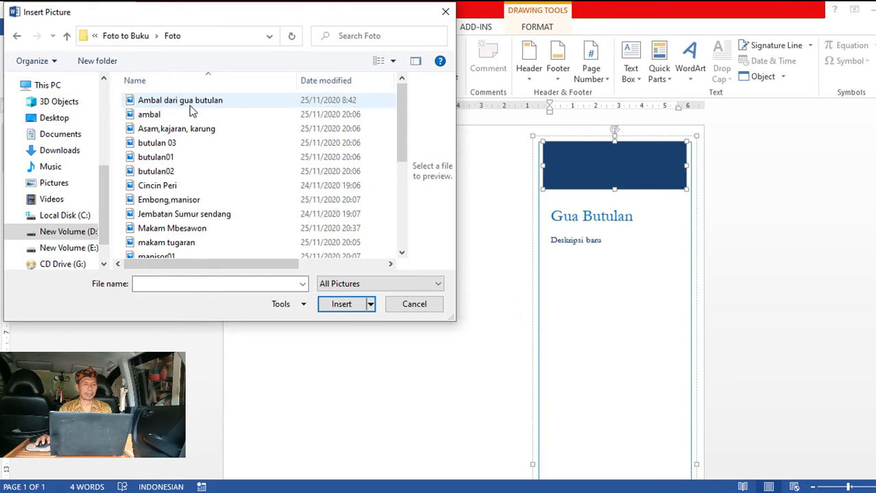
click(197, 104)
click(335, 308)
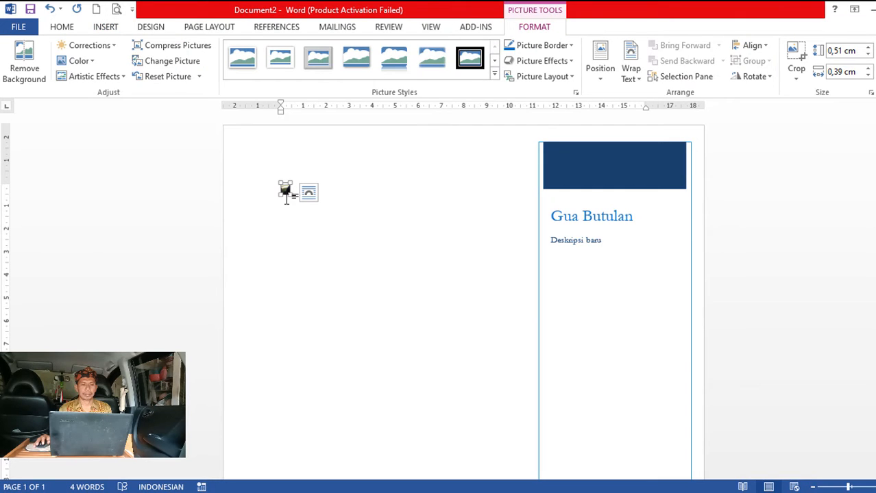
- Enlarge the inserted picture to about 5.07 cm high and 7.71 cm wide, and undo the attempted move of it
drag(293, 197, 461, 307)
drag(431, 277, 418, 269)
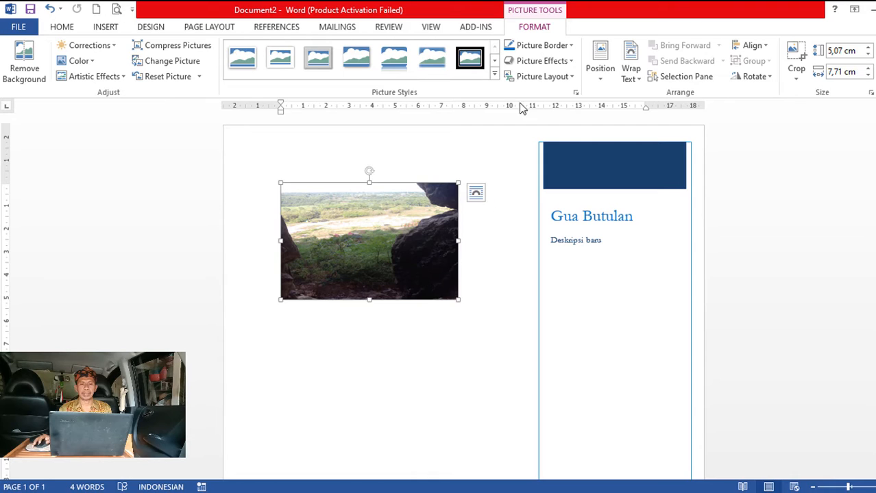
click(50, 9)
click(49, 10)
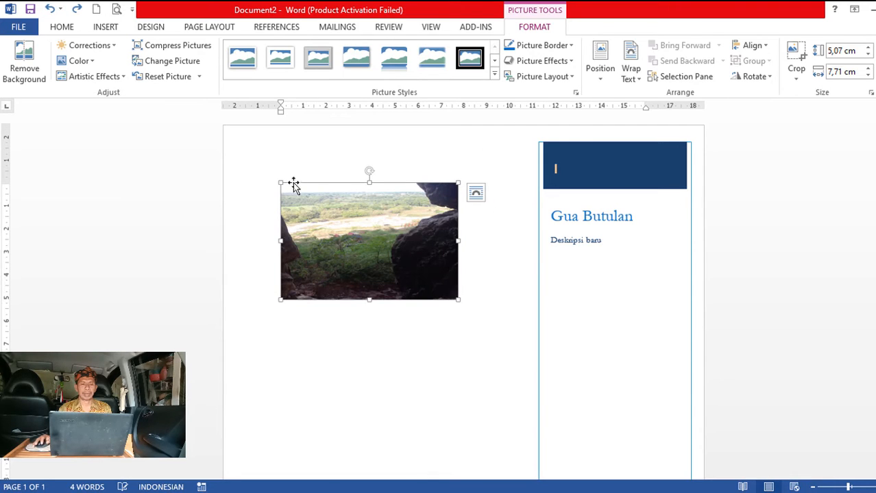
- Set the picture's text wrapping to Behind Text and shrink it to about 3.05 by 4.64 cm
click(600, 84)
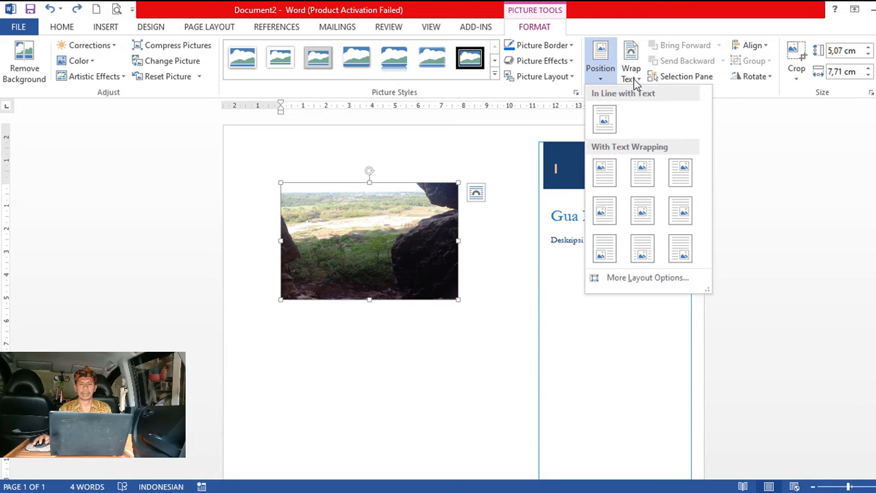
click(634, 79)
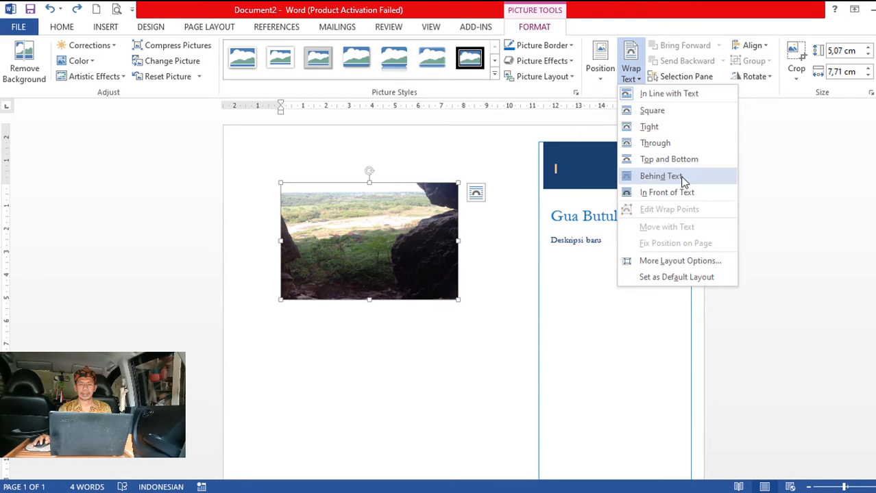
click(683, 176)
click(457, 346)
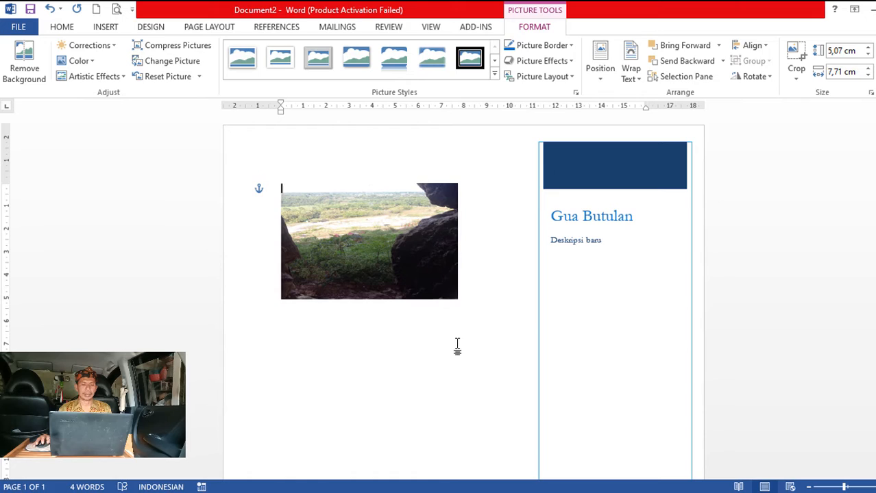
click(401, 244)
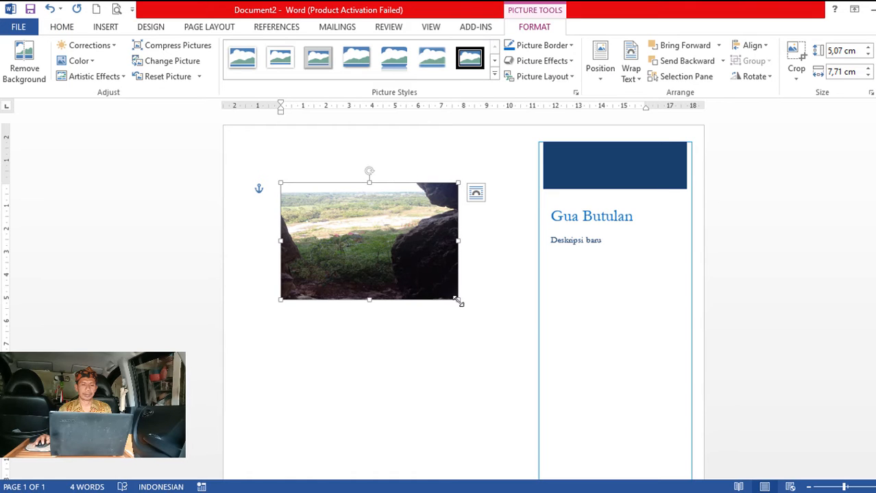
drag(459, 302, 388, 254)
- Try to place the picture over the sidebar's blue header band, and undo the move
drag(326, 218, 638, 176)
click(667, 215)
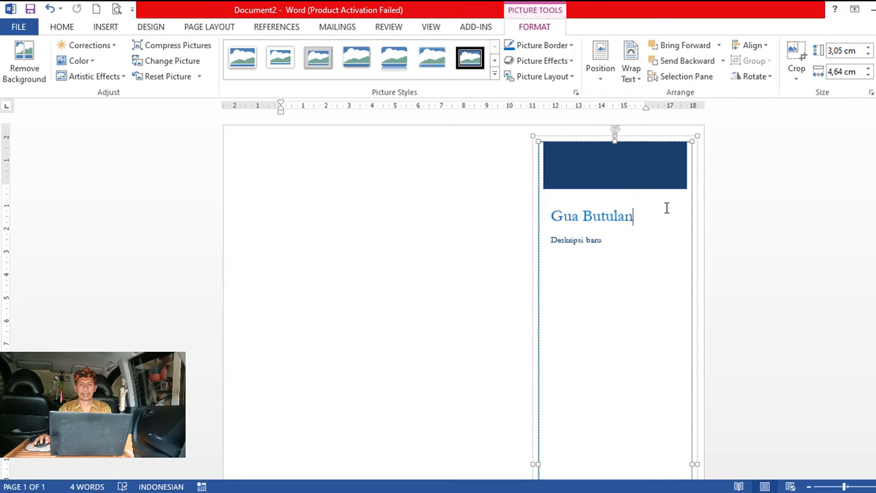
click(445, 227)
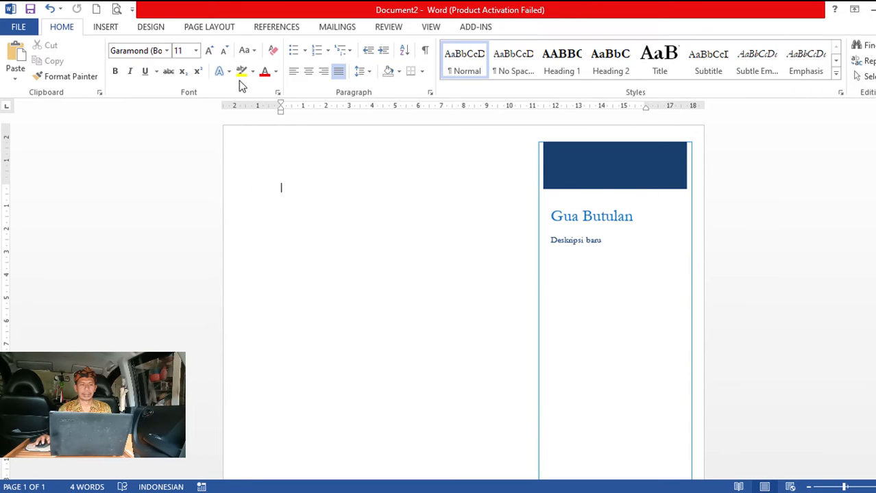
click(50, 8)
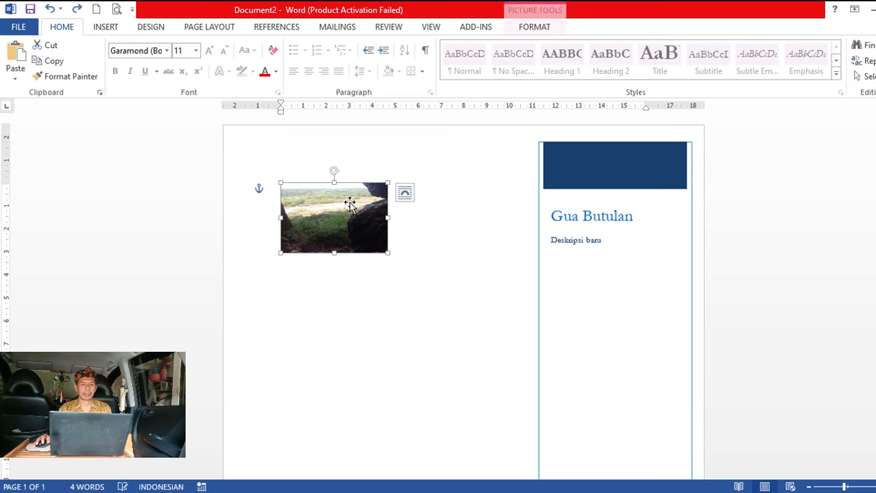
- Move the picture so it partly overlaps the sidebar's blue header band and bring it in front of text
drag(394, 200, 547, 171)
click(549, 171)
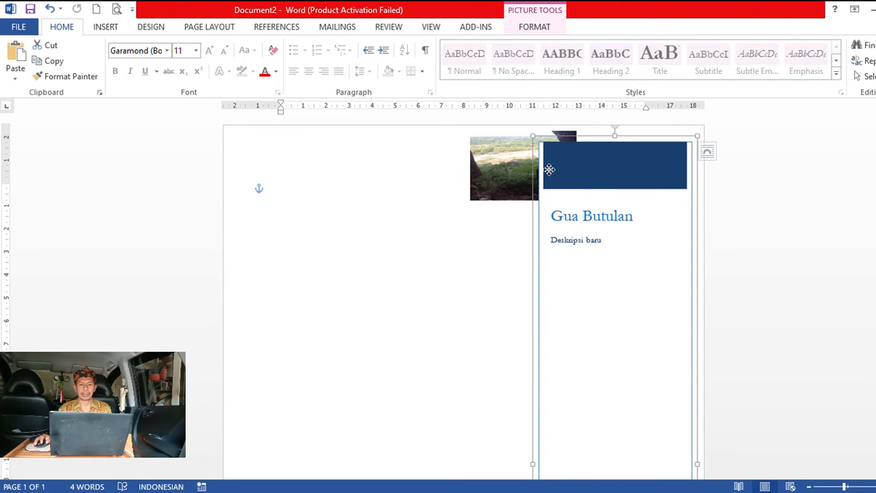
right_click(548, 169)
right_click(487, 166)
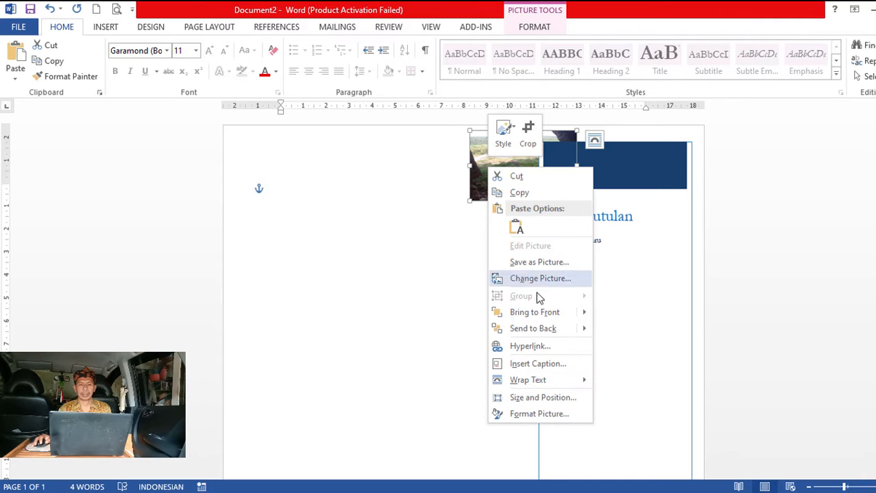
mouse_move(548, 320)
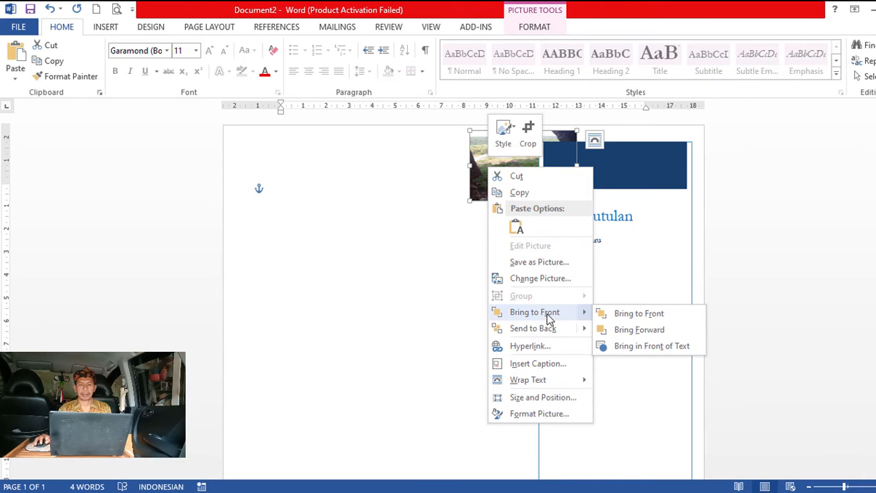
click(653, 346)
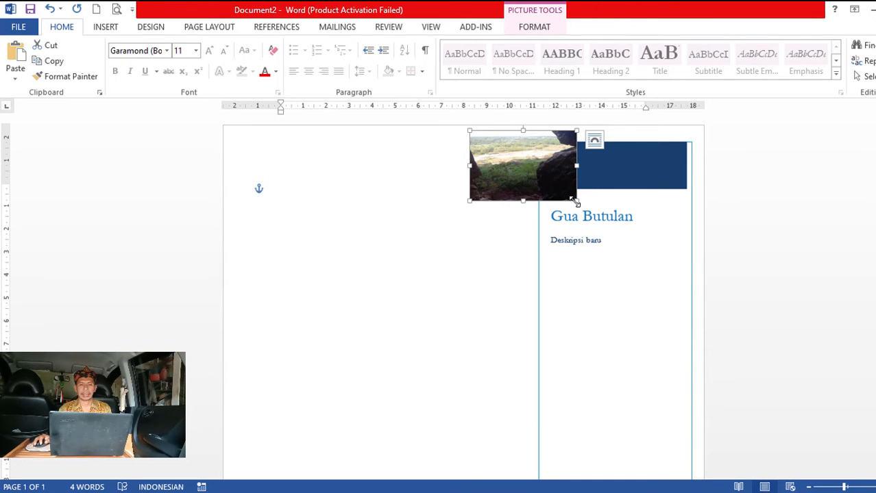
- Move and resize the picture so that it covers the sidebar's blue header band
drag(574, 200, 553, 183)
drag(535, 152, 597, 151)
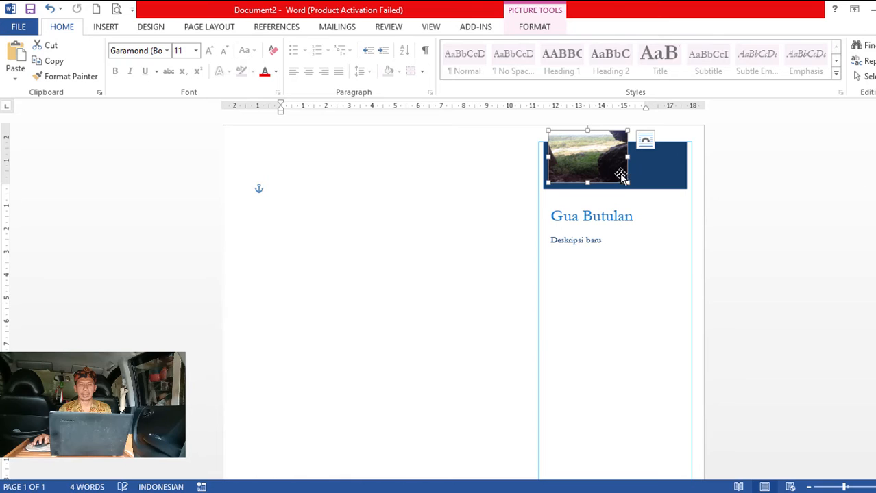
drag(627, 182, 683, 169)
drag(684, 131, 658, 166)
drag(680, 166, 686, 167)
mouse_move(548, 167)
mouse_down()
mouse_move(539, 167)
mouse_move(547, 167)
mouse_up()
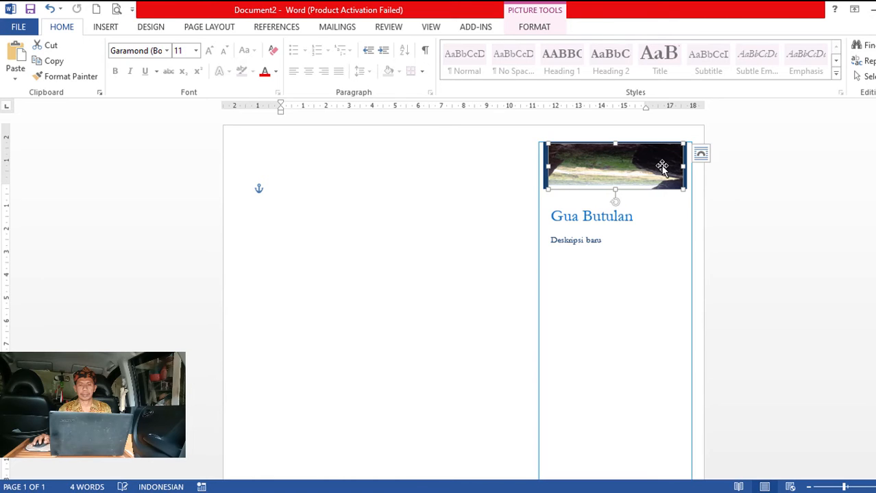
- Add a line of placeholder text made of repeated "me" below "Deskripsi baru" in the sidebar
click(618, 239)
key(Return)
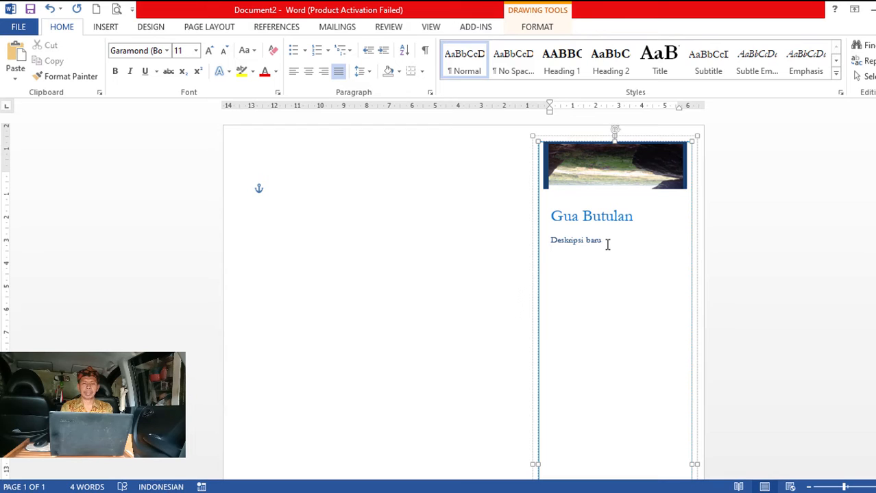
text(memememememememe)
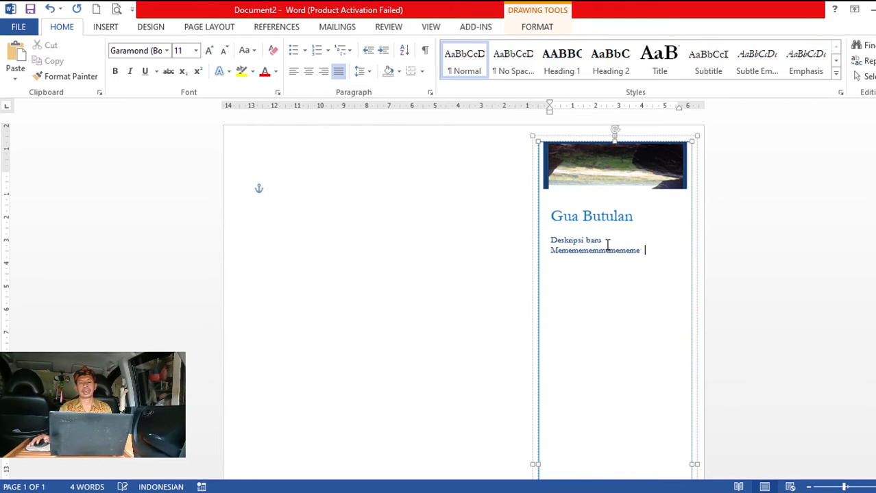
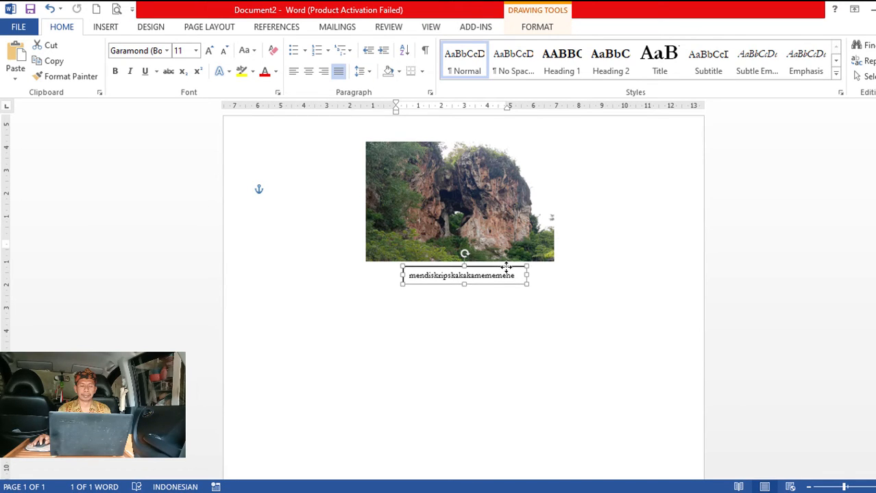
- Remove the outline of the caption text box below the cave picture
click(543, 308)
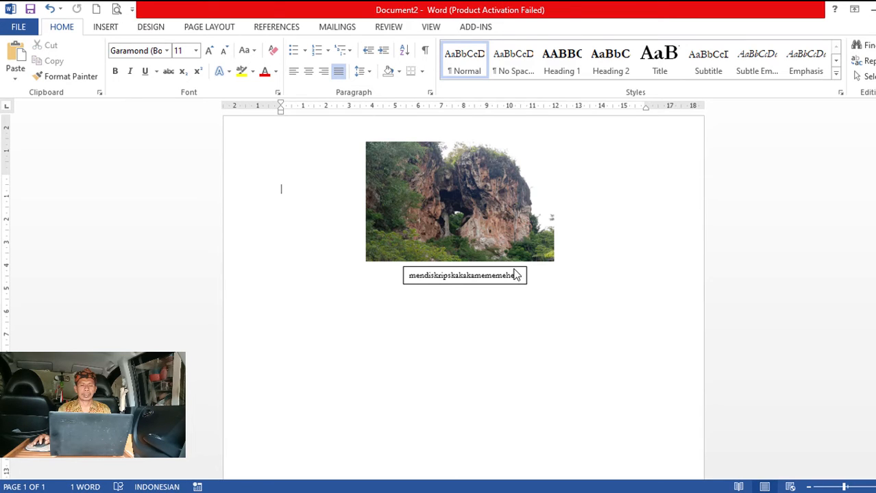
click(515, 274)
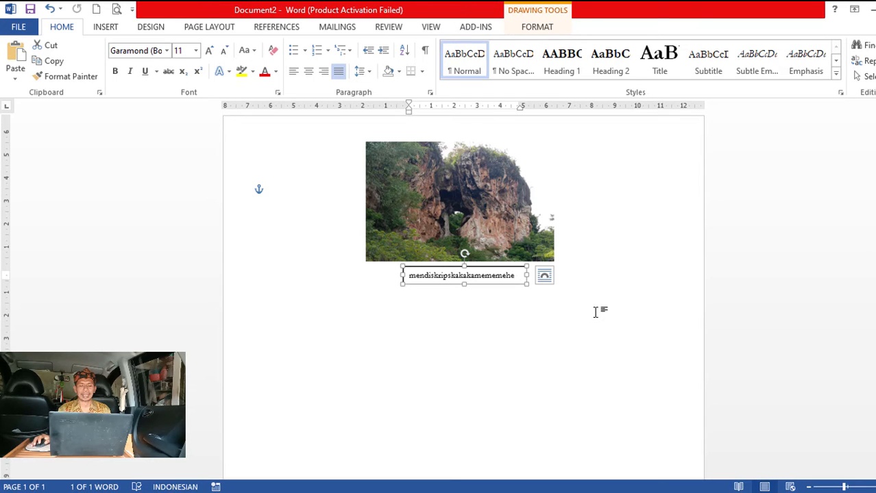
click(568, 322)
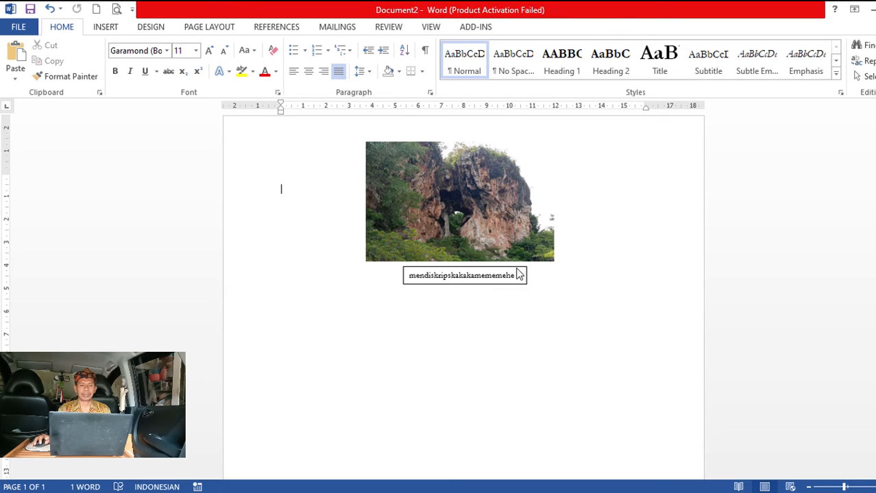
click(519, 275)
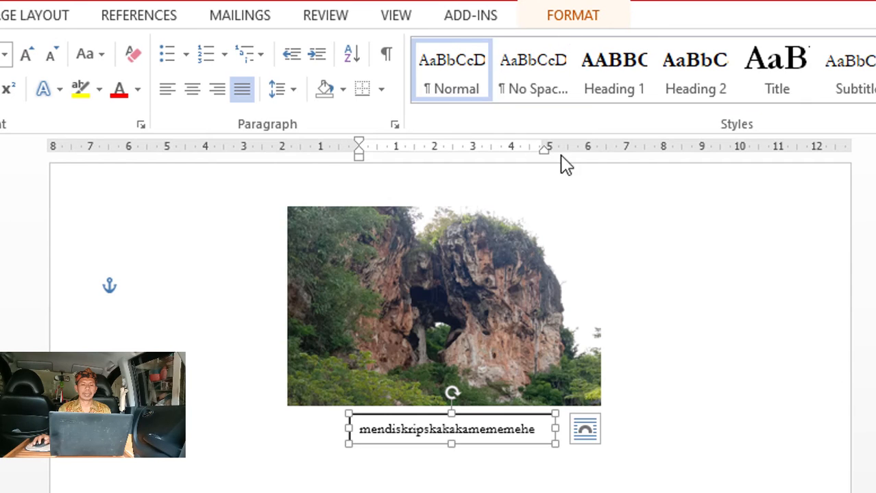
click(554, 28)
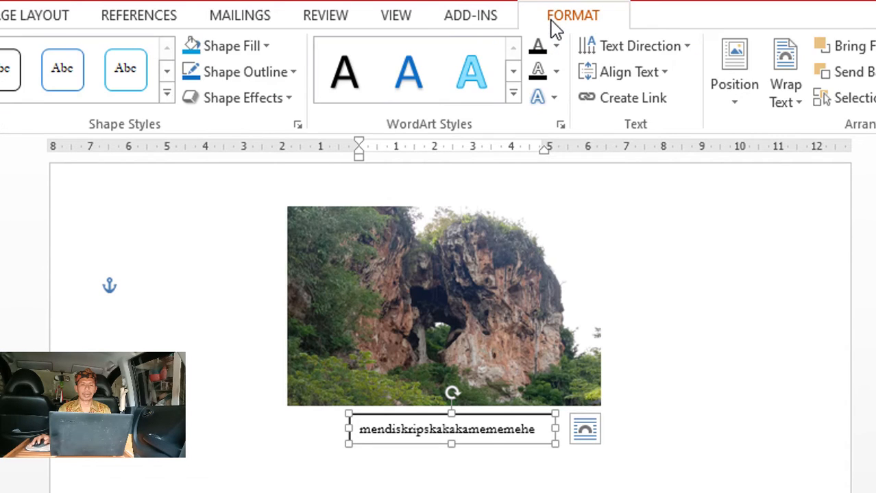
click(489, 420)
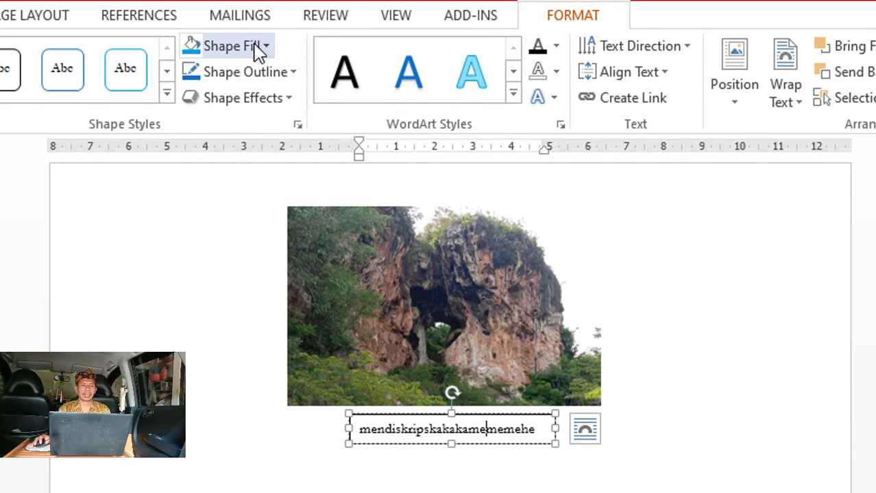
click(294, 73)
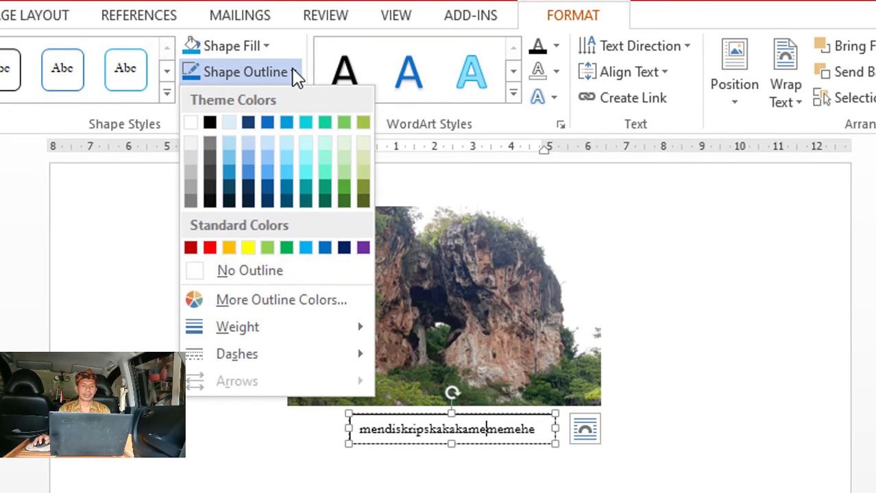
click(274, 277)
click(145, 285)
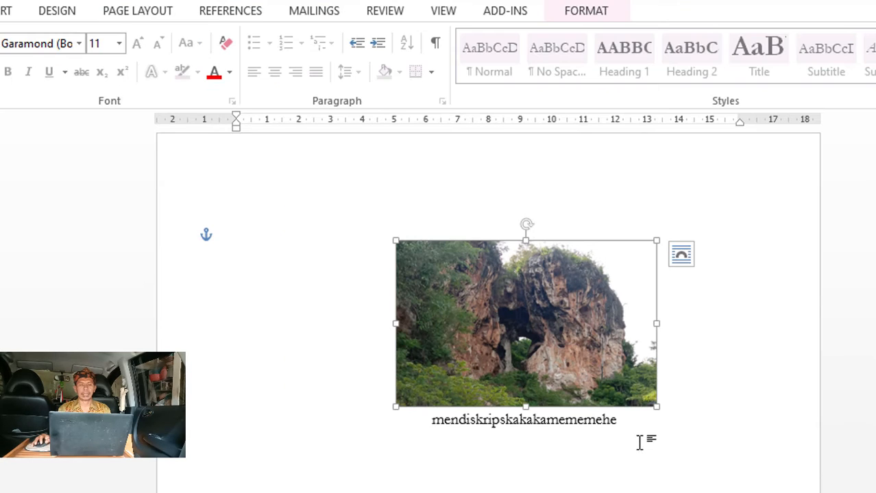
- Select the caption text box together with the cave picture and group them into one object
click(643, 451)
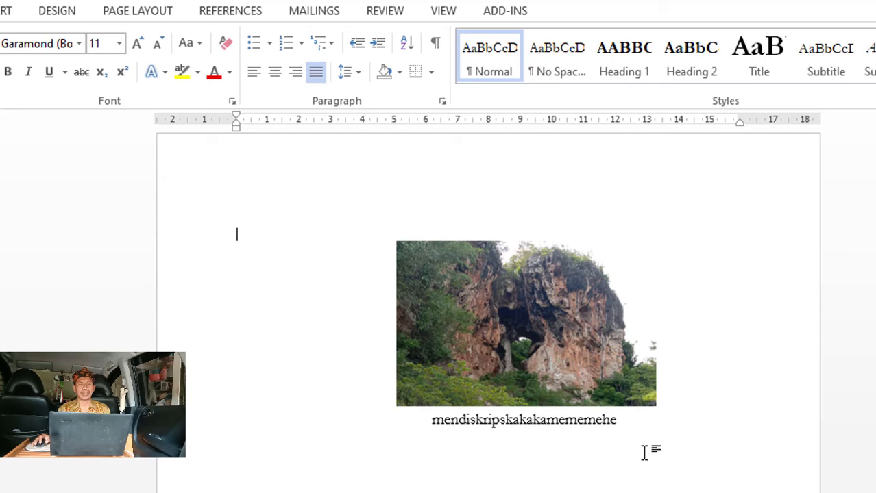
click(600, 429)
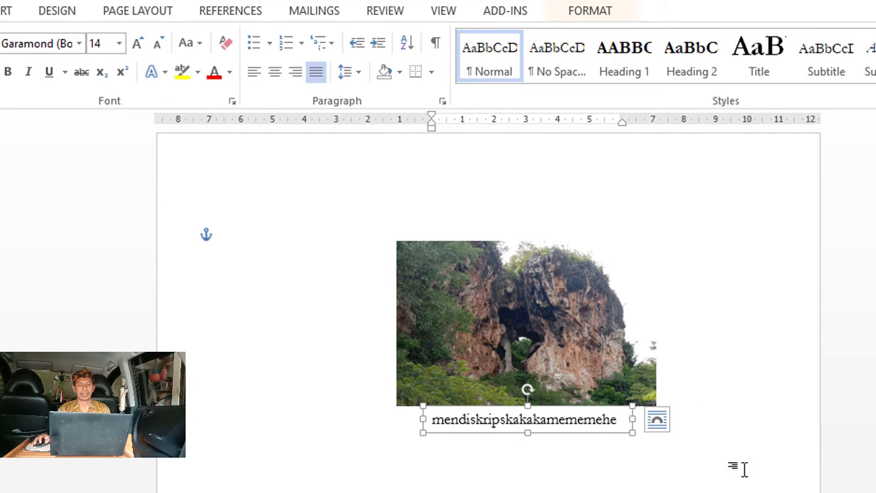
click(744, 470)
click(630, 425)
key(ctrl)
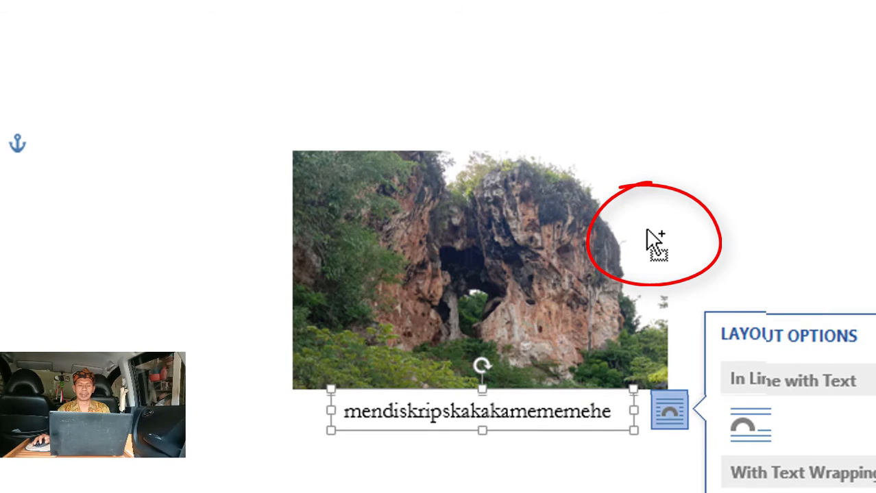
shift+click(645, 233)
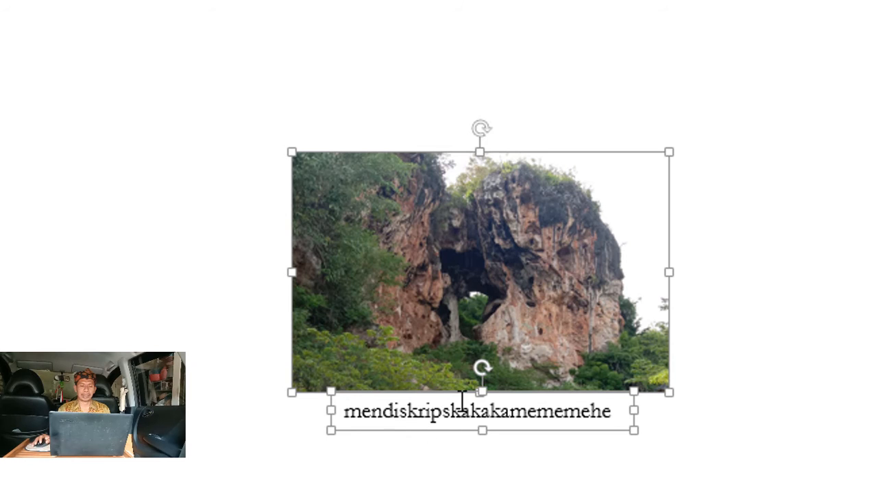
right_click(555, 290)
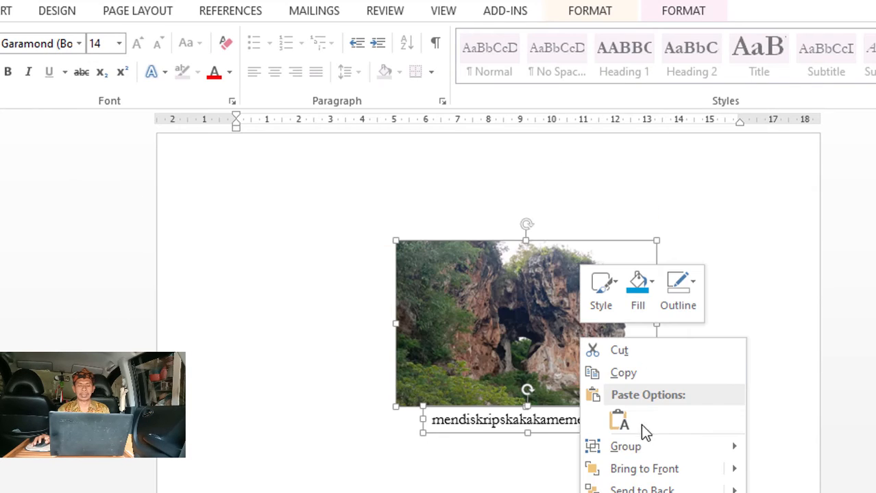
mouse_move(656, 442)
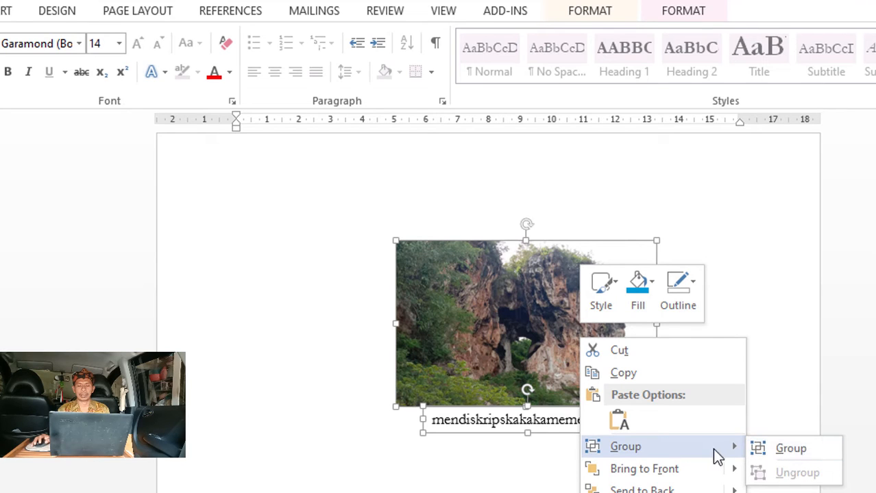
click(796, 452)
click(798, 454)
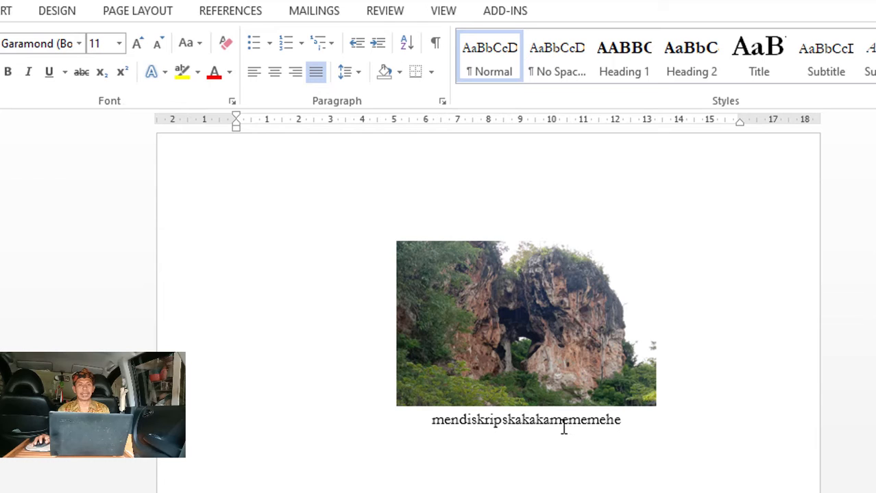
- Enlarge the grouped picture and caption and move the group to the left on the page
click(582, 343)
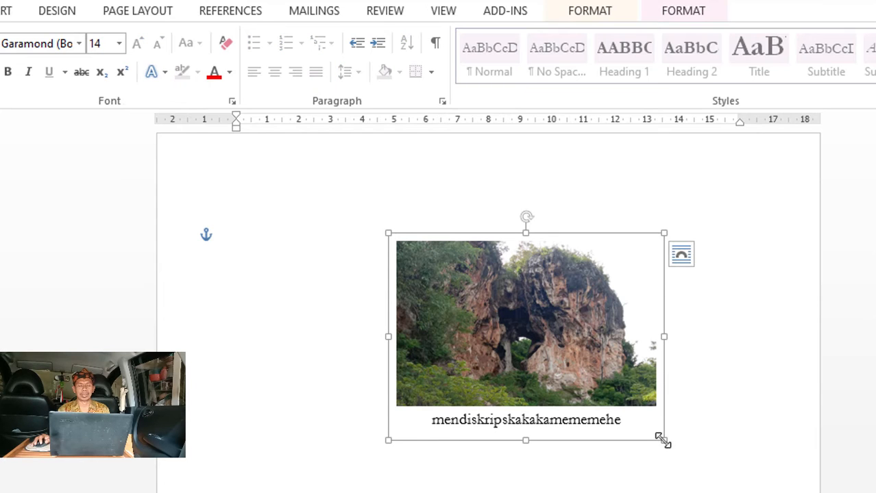
drag(665, 440, 638, 421)
drag(677, 468, 690, 483)
drag(541, 453, 480, 448)
click(707, 418)
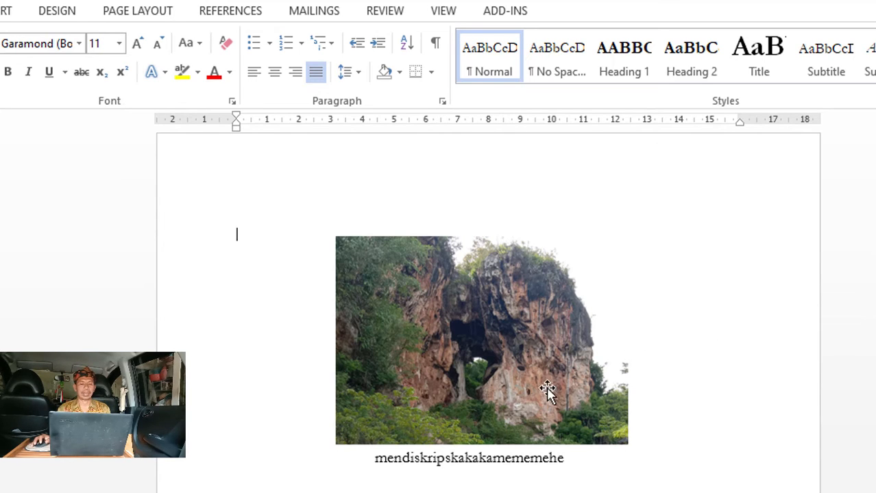
click(552, 458)
click(574, 459)
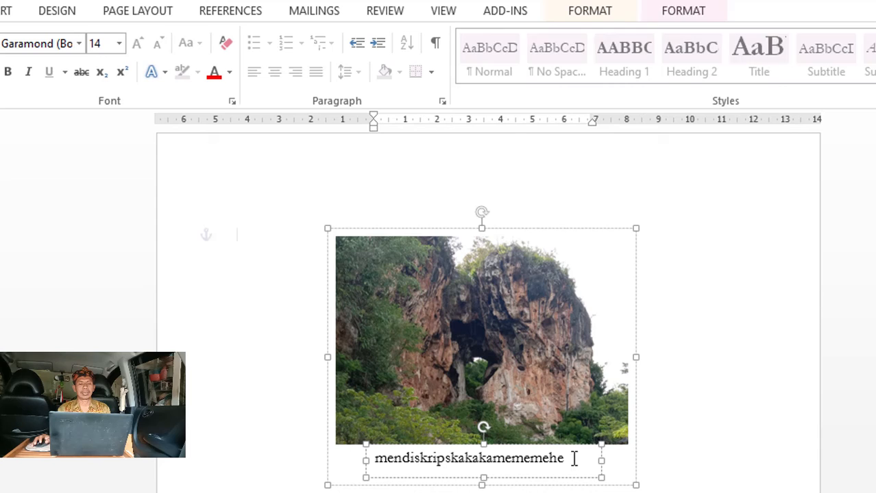
click(734, 409)
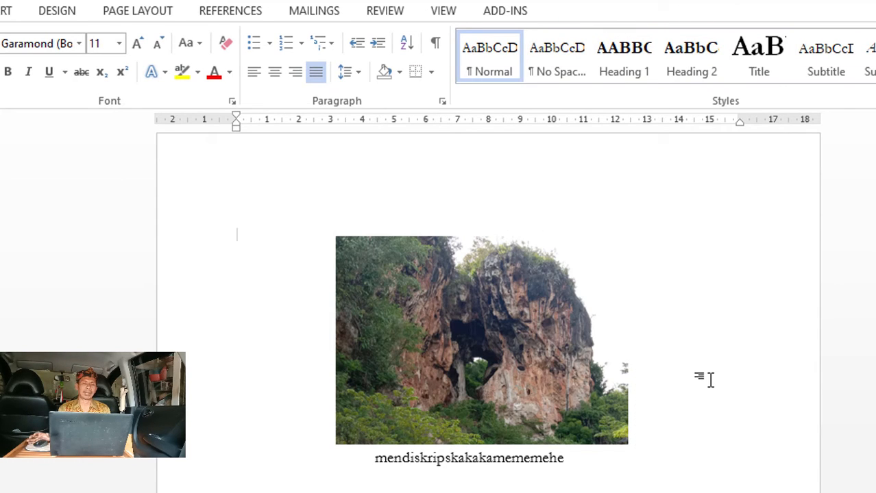
click(578, 458)
click(715, 411)
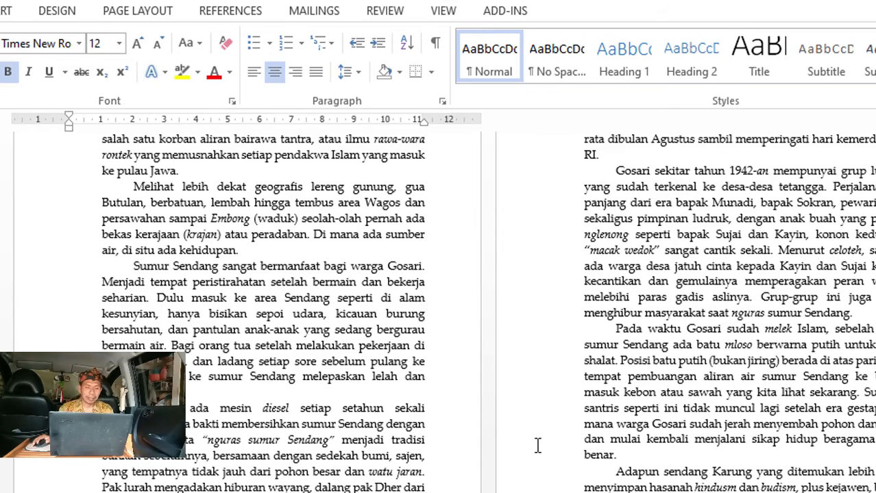
- In the book manuscript, insert several blank lines after the paragraph ending in "pengetahuannya." to make room for a picture
scroll(533, 449, up, 4)
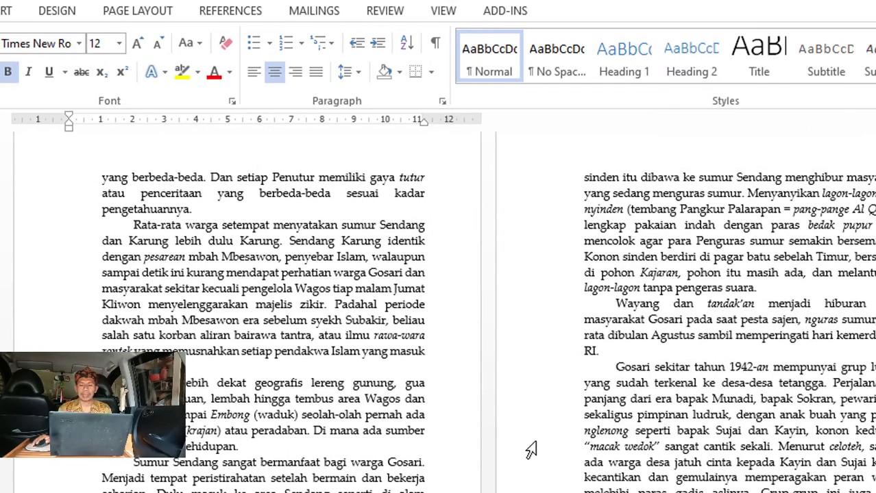
scroll(531, 450, up, 10)
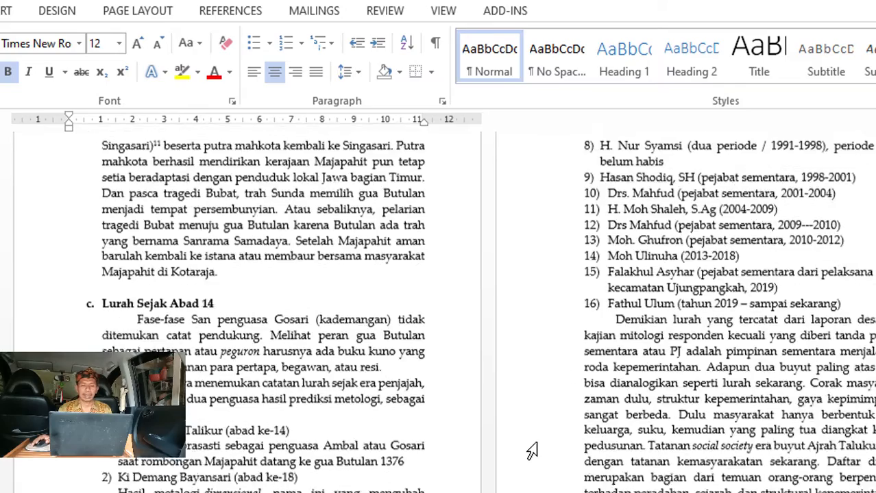
scroll(532, 451, down, 5)
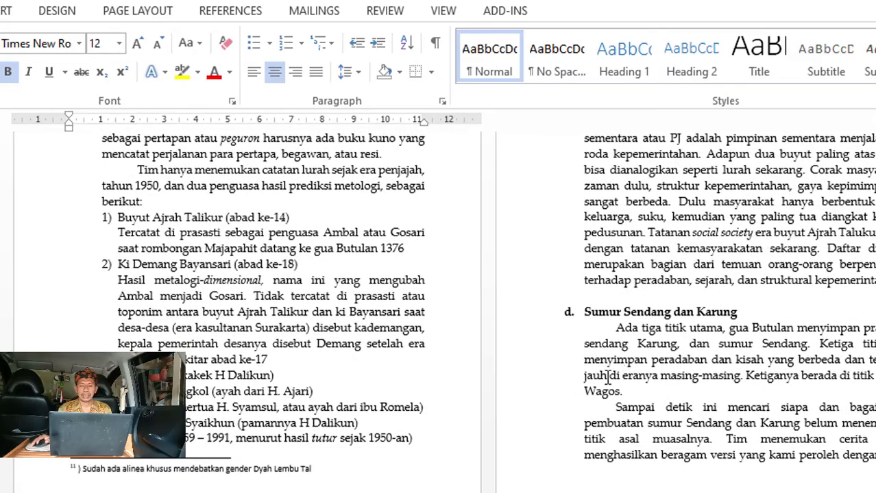
scroll(644, 359, down, 2)
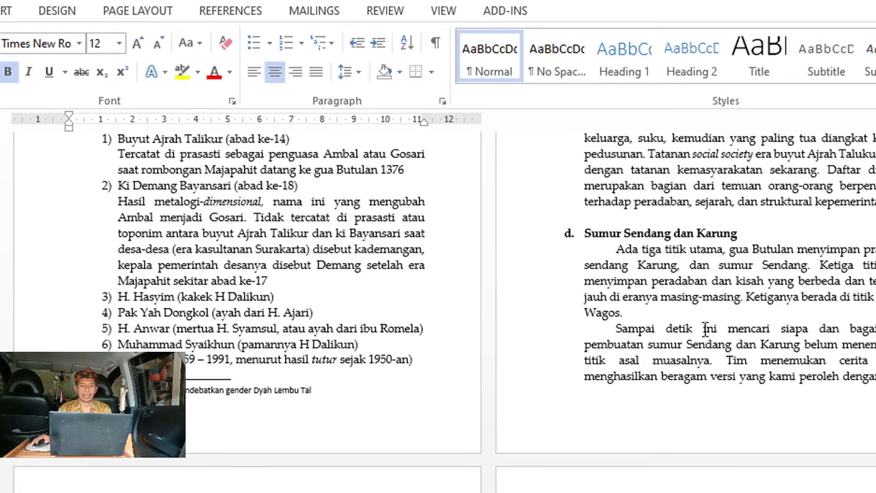
scroll(659, 389, down, 4)
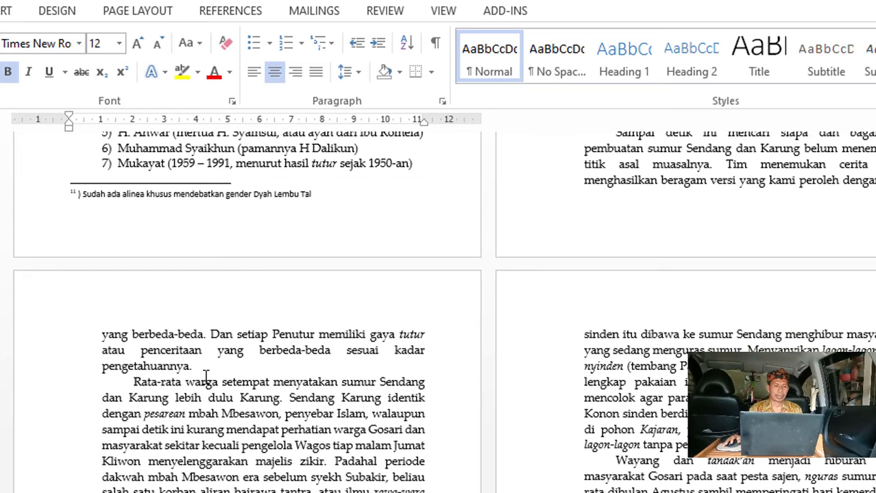
click(197, 370)
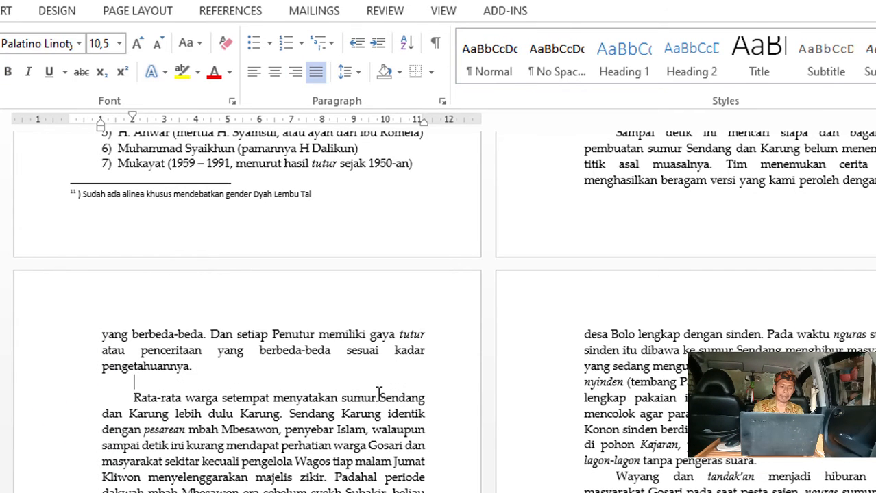
key(Return)
key(Return)
key(Return)
key(Return)
key(Return)
key(Return)
key(Return)
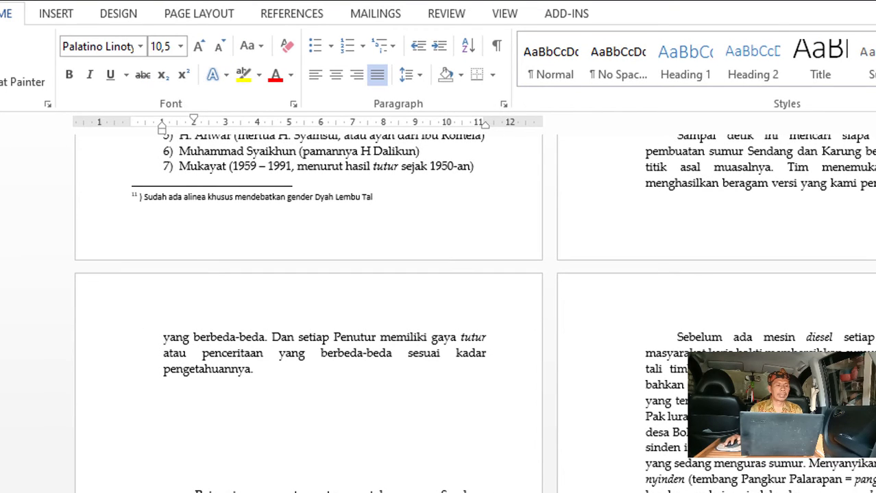
- Insert the picture "Jembatan Sumur sendang" from the Foto folder into the blank lines below the paragraph ending in "pengetahuannya."
click(66, 17)
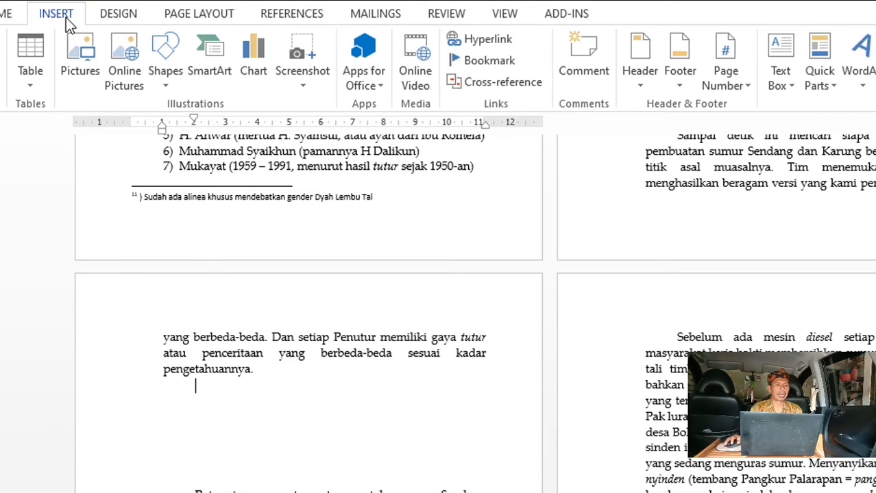
click(79, 79)
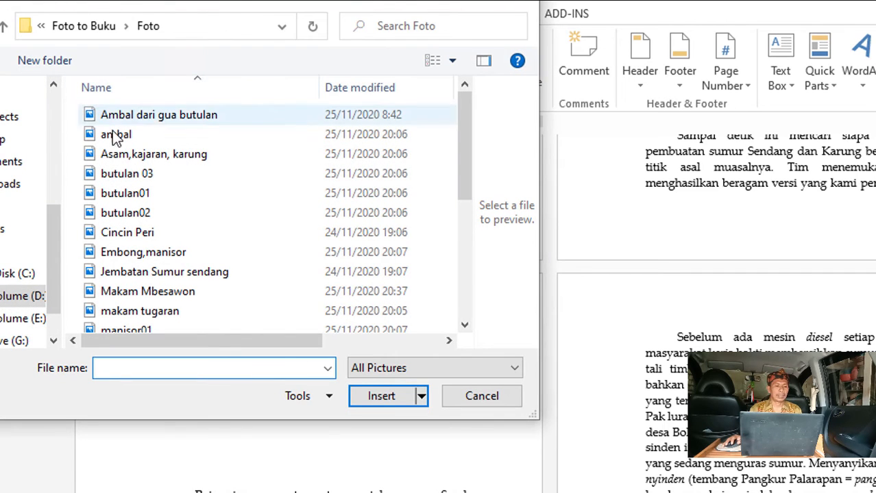
scroll(209, 290, down, 2)
scroll(212, 289, down, 3)
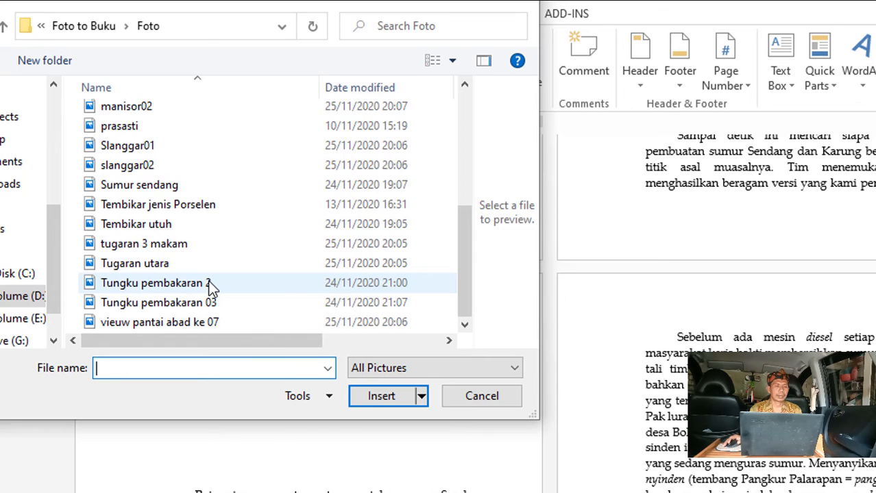
scroll(200, 271, up, 4)
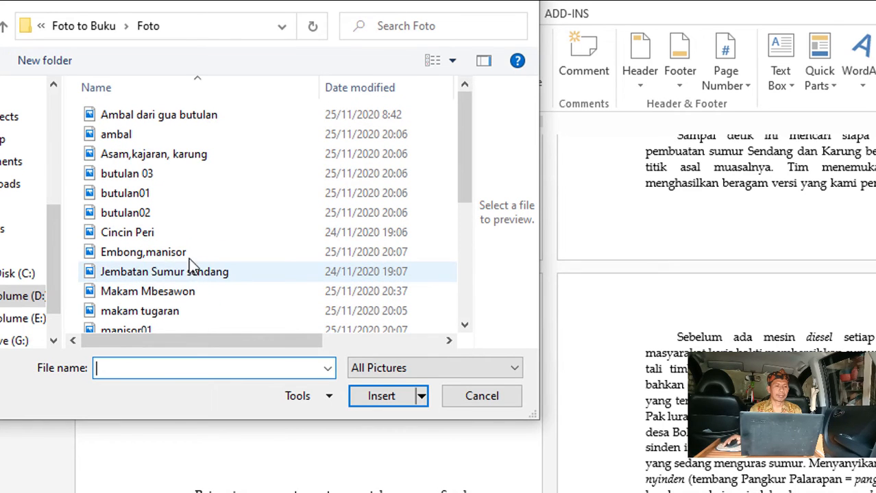
scroll(192, 244, down, 2)
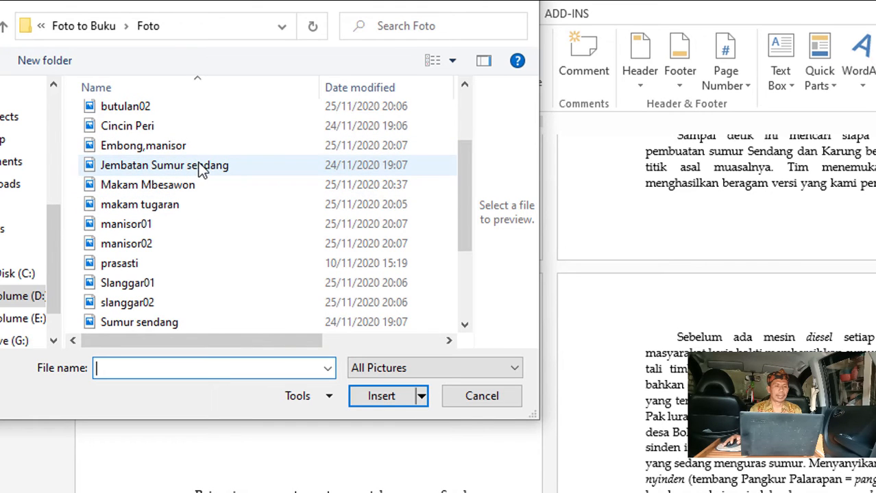
click(198, 167)
click(385, 394)
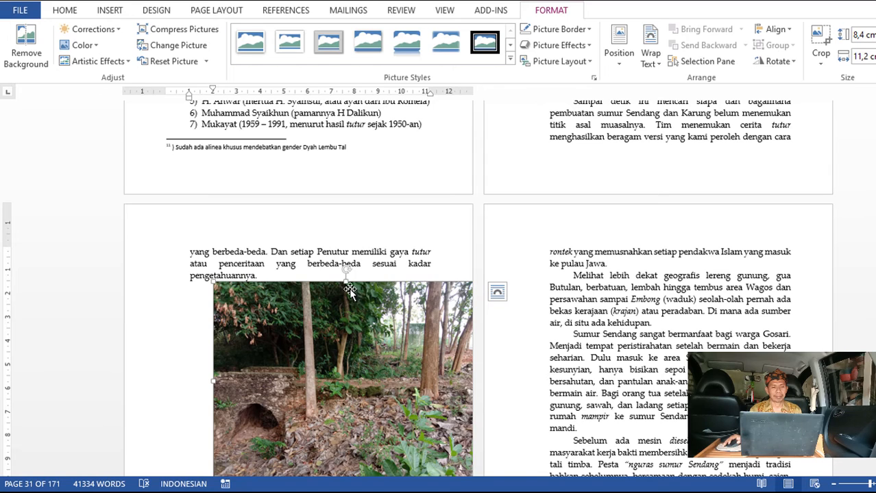
scroll(349, 289, down, 3)
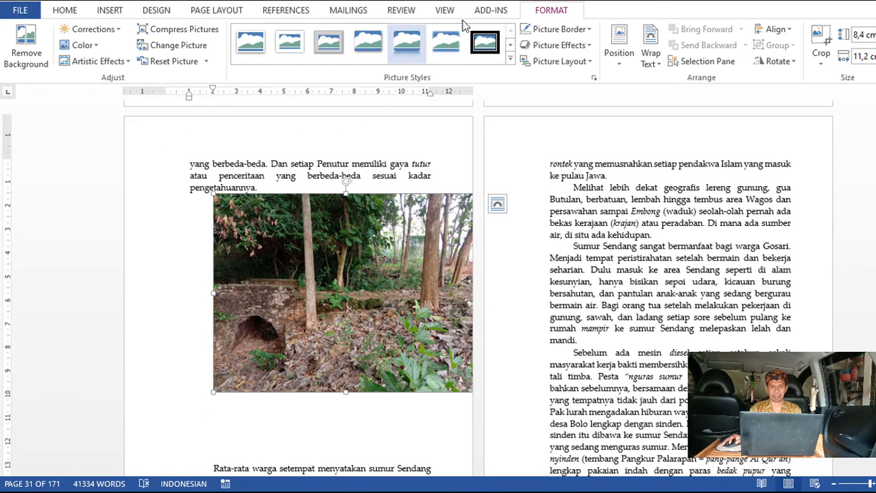
click(552, 10)
click(620, 61)
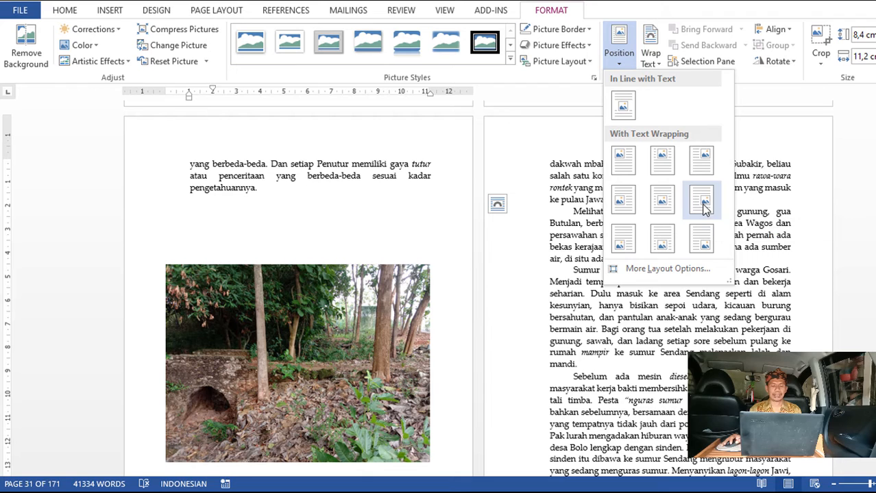
click(704, 209)
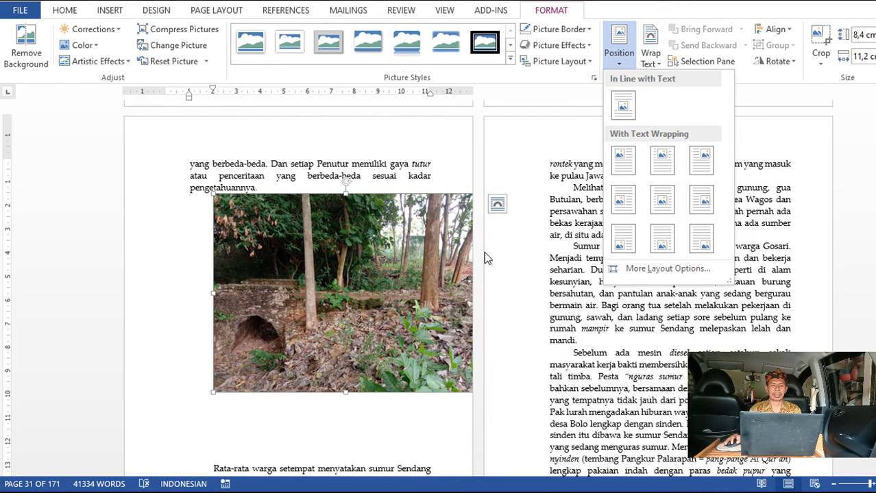
click(743, 180)
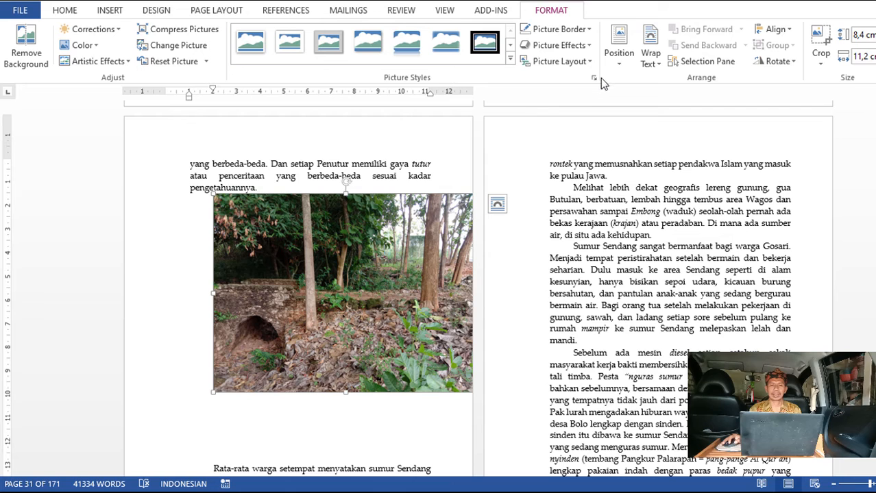
- Set the bridge picture's text wrapping to Behind Text and add blank lines to push the "Rata-rata warga setempat" paragraph below the picture
click(656, 65)
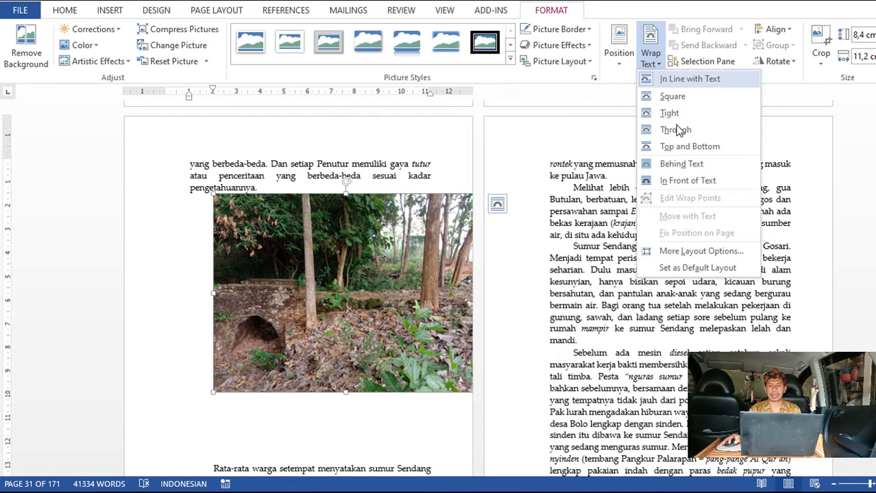
click(663, 182)
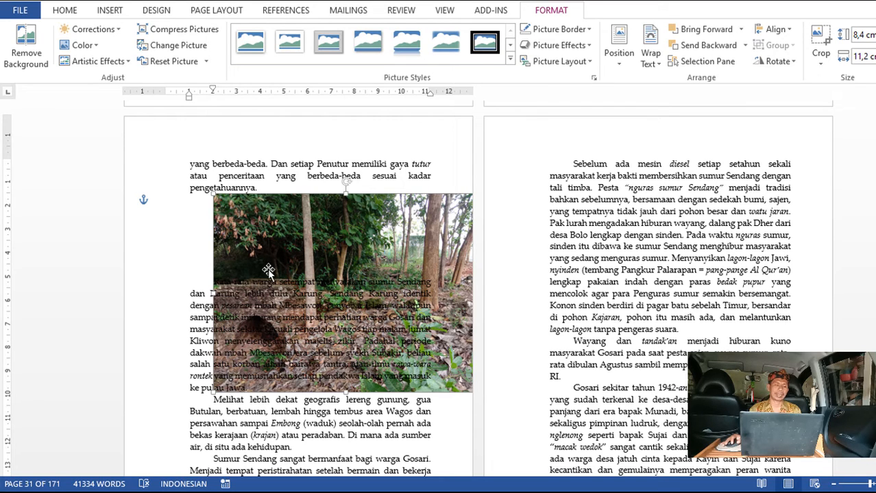
click(207, 254)
key(Return)
key(Return)
key(Return)
key(Return)
key(Return)
key(Return)
key(Return)
key(Return)
key(Return)
key(Return)
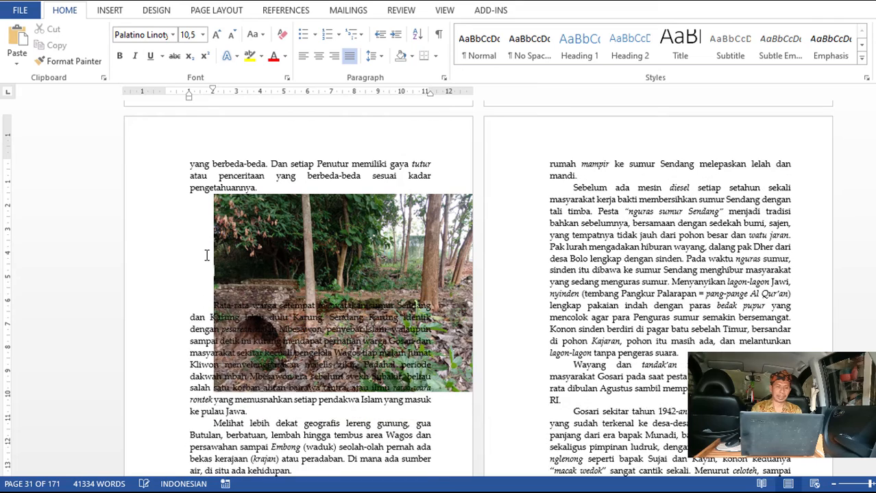
key(Return)
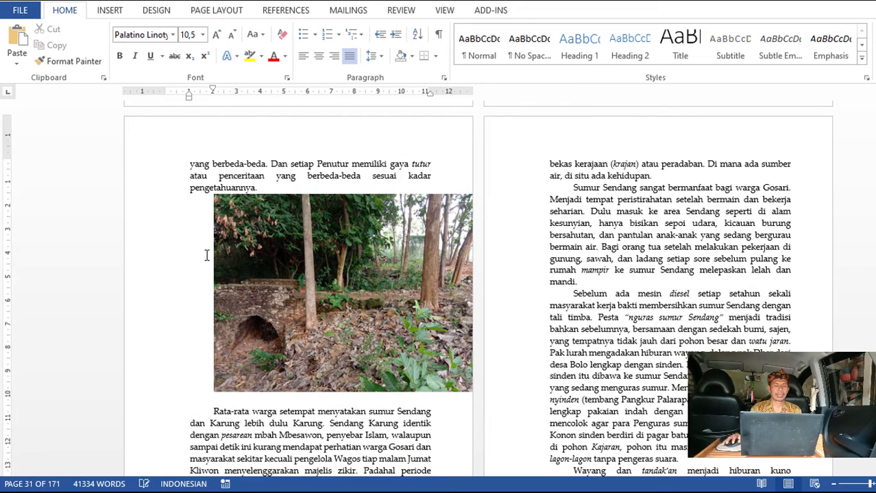
- Shrink the bridge picture proportionally and centre it below the paragraph ending in "pengetahuannya."
click(291, 279)
mouse_move(301, 268)
mouse_down()
mouse_move(278, 270)
mouse_move(319, 267)
mouse_move(312, 266)
mouse_up()
drag(440, 382, 335, 305)
drag(236, 229, 283, 228)
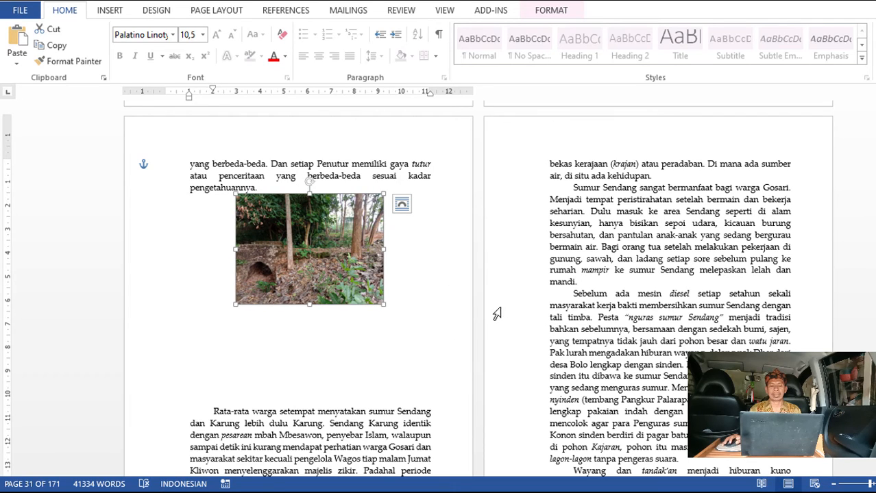
click(403, 324)
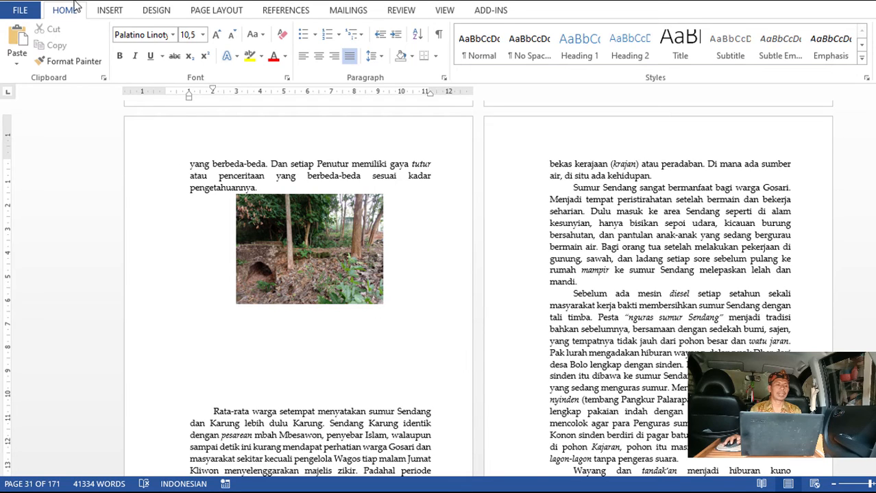
- Draw a text box about 9 cm wide directly below the bridge picture for its caption
click(108, 11)
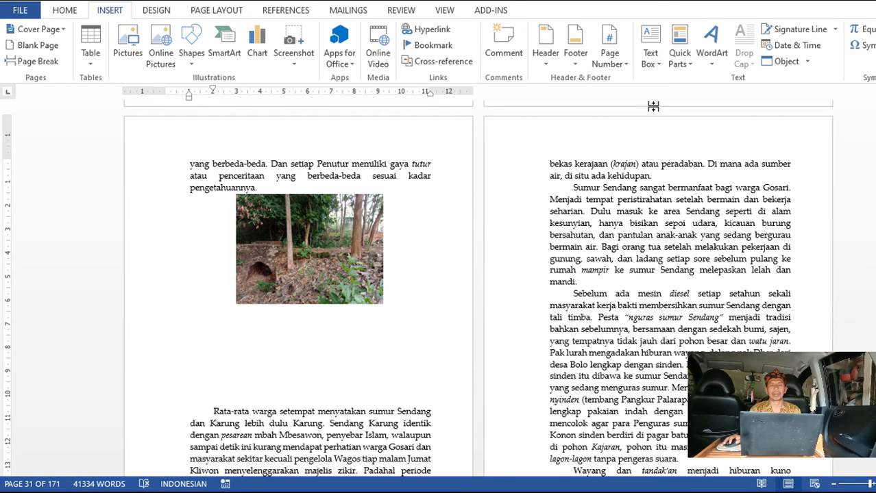
click(651, 53)
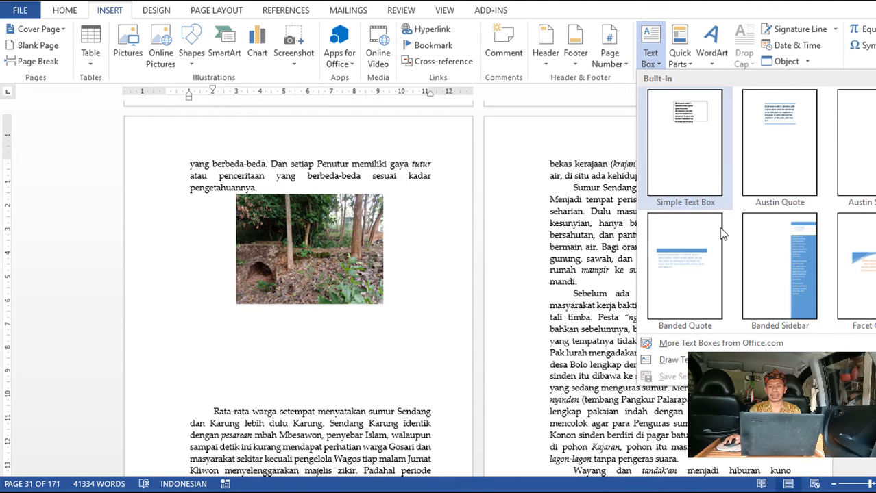
click(669, 359)
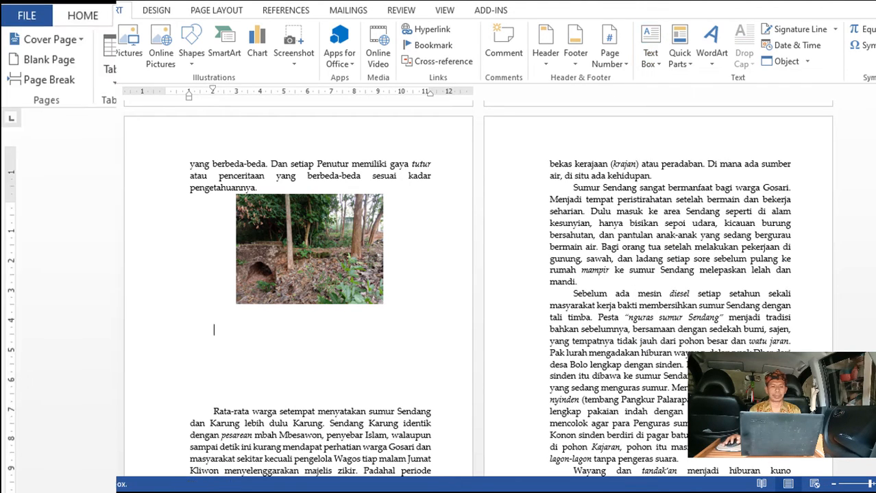
drag(236, 314, 292, 350)
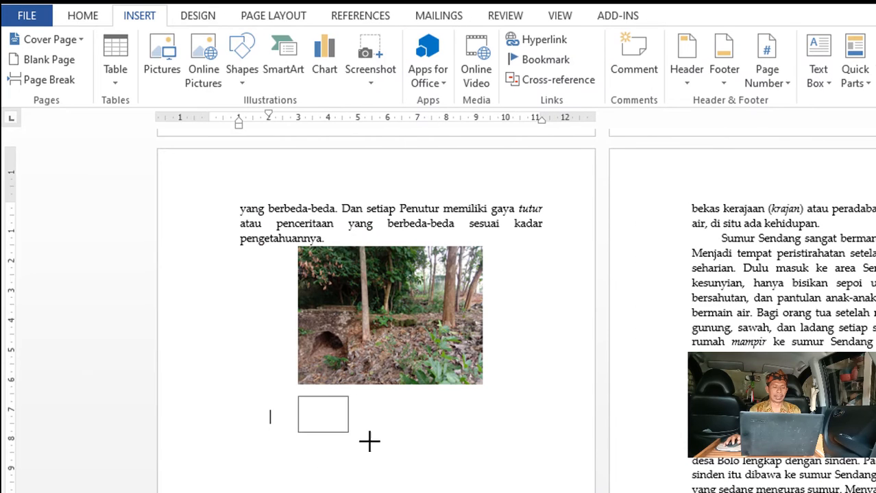
drag(369, 442, 568, 446)
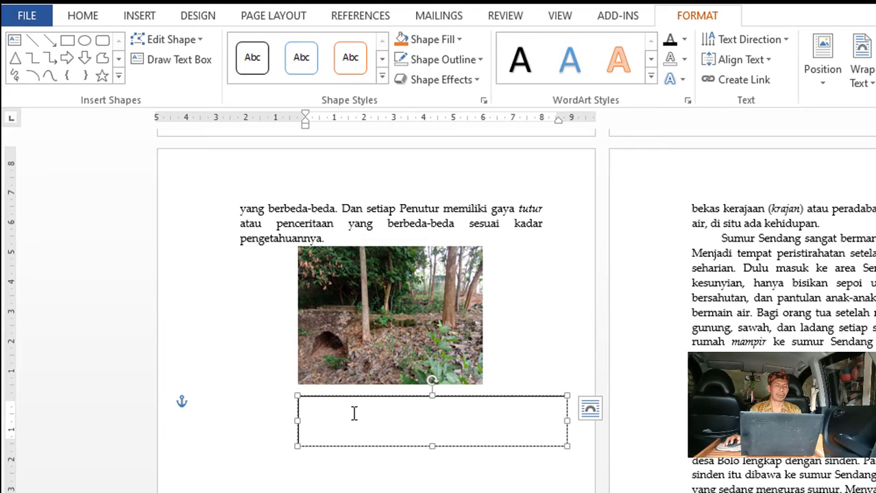
right_click(354, 413)
click(323, 416)
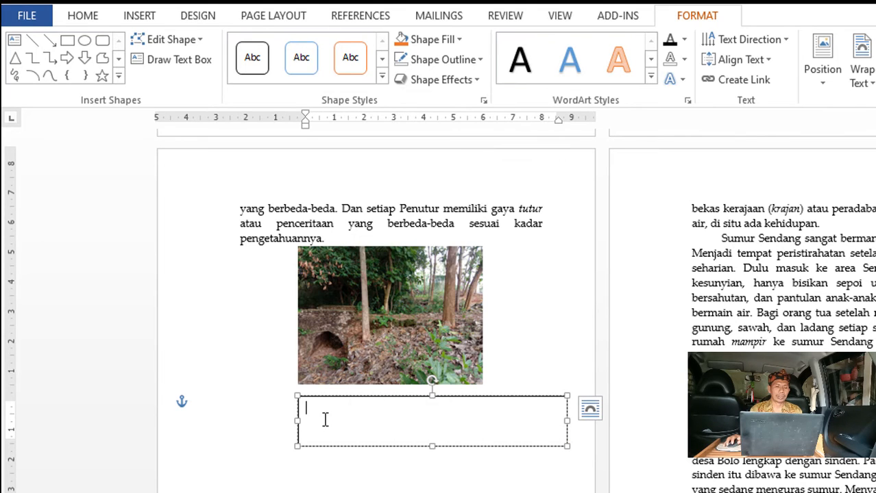
right_click(325, 416)
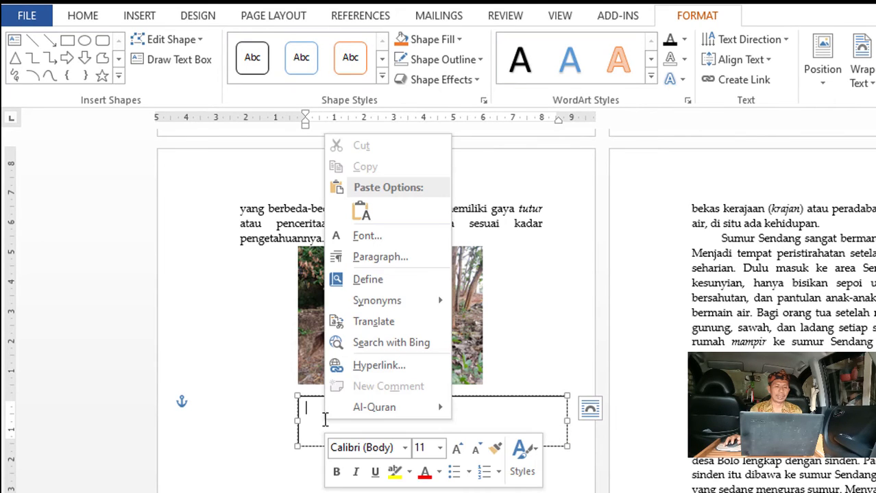
click(515, 422)
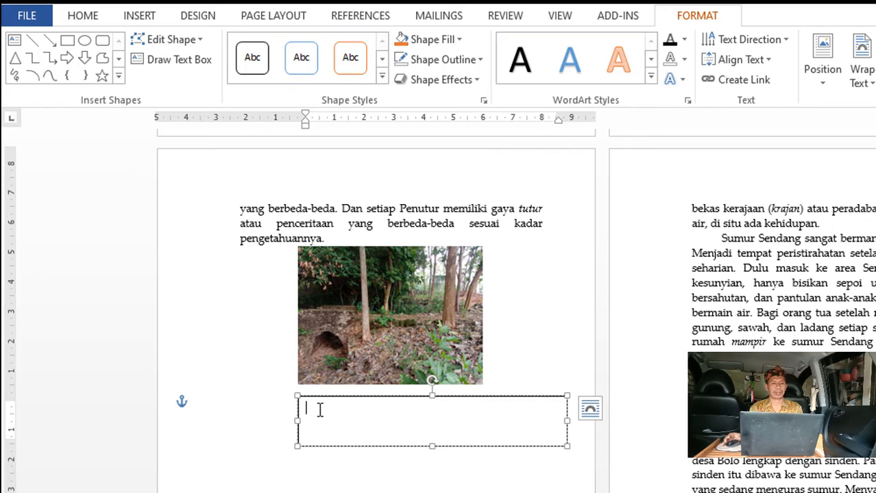
- Enter the caption "Jembatan kuno yang menghubunkan akses jalan dengan sumur sendang" in the text box below the bridge picture
text(Jembatan ku)
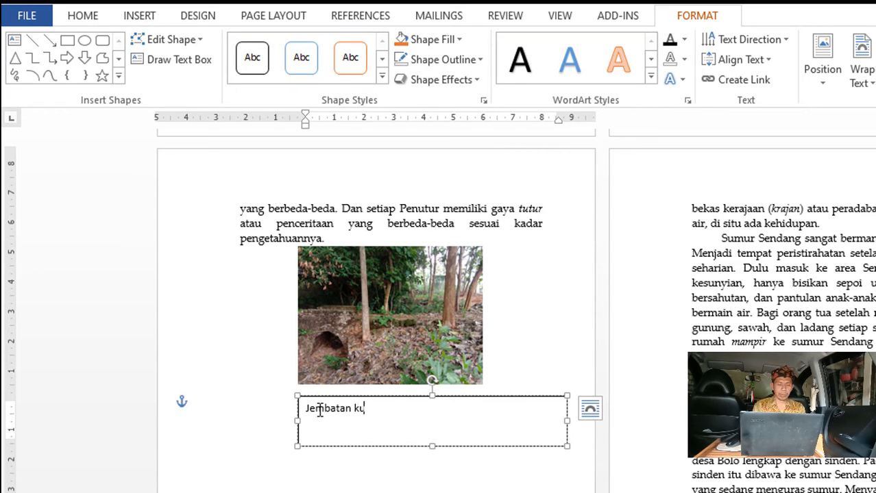
text(no yang )
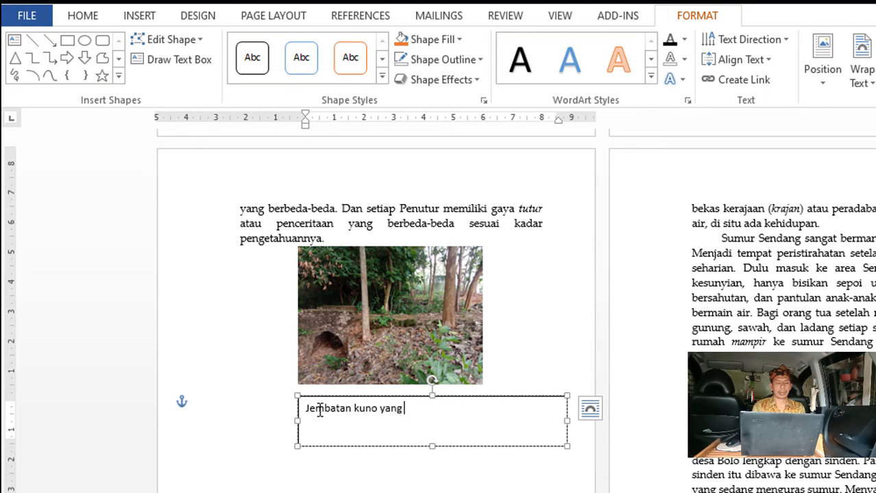
text(menghubu)
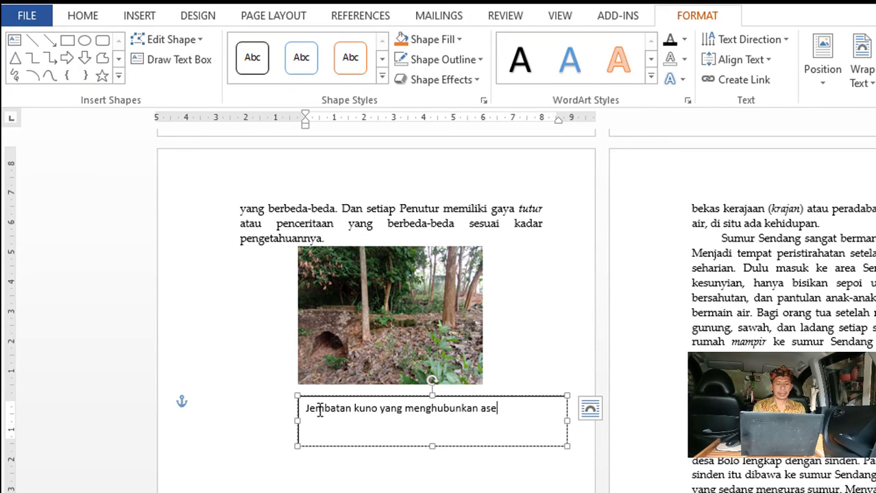
text(nkan akses jala)
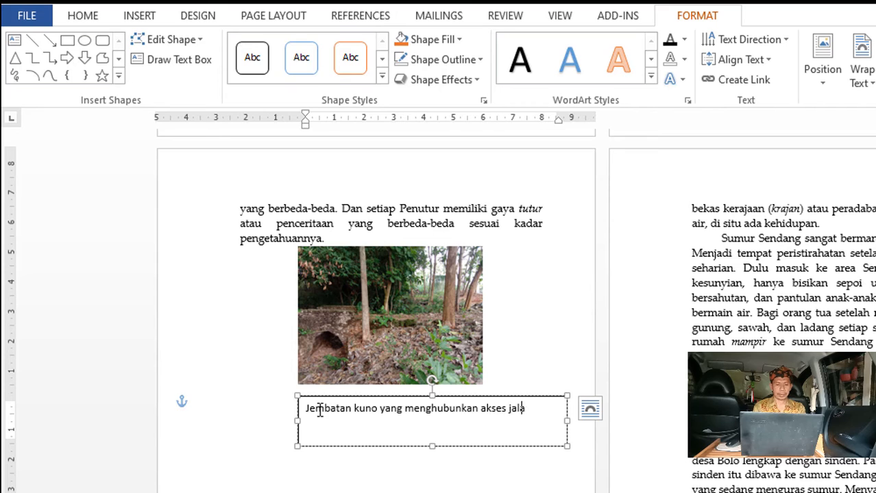
text(n dengan su)
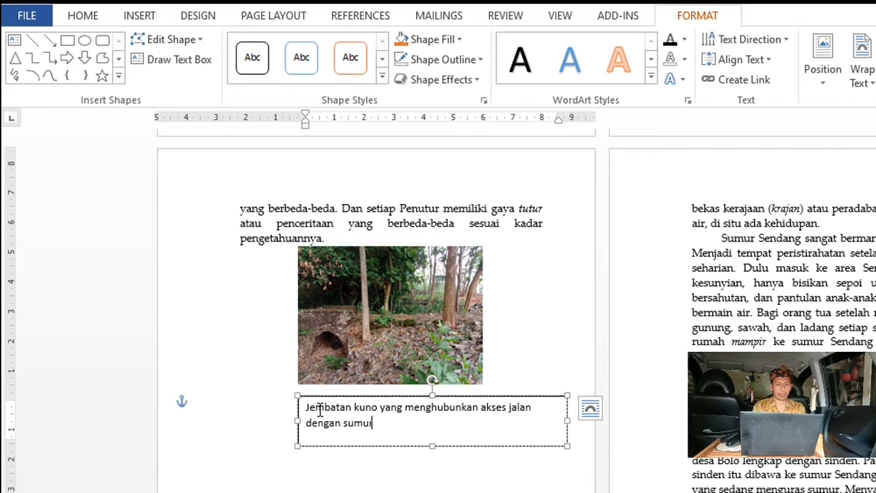
text(mur sendang)
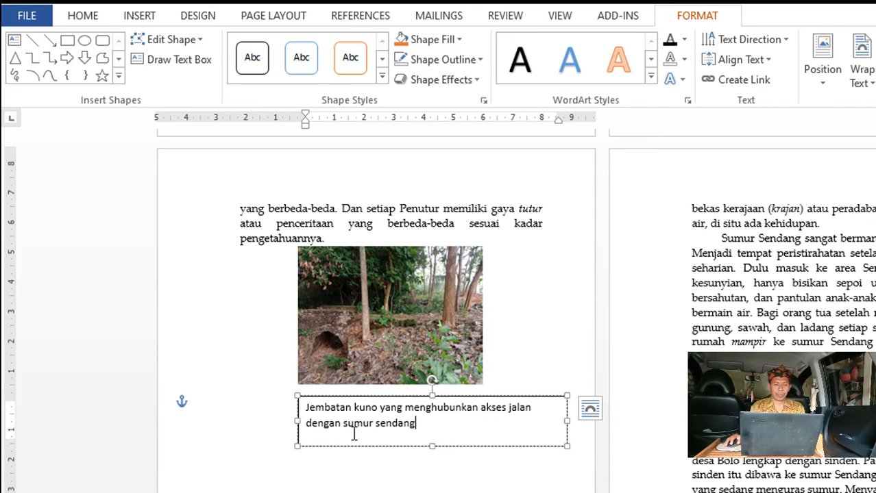
- Reduce the caption text box to two lines high and about 6.5 cm wide, and set its text to font size 9
drag(430, 446, 428, 433)
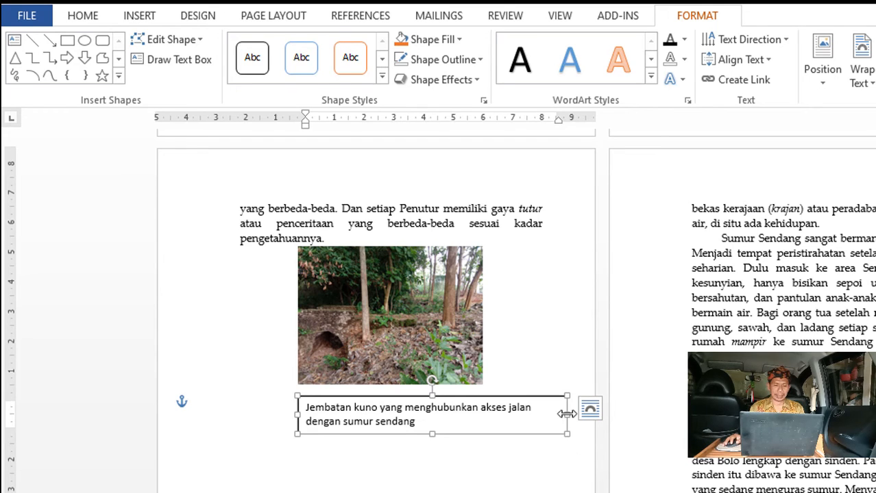
drag(567, 415, 492, 416)
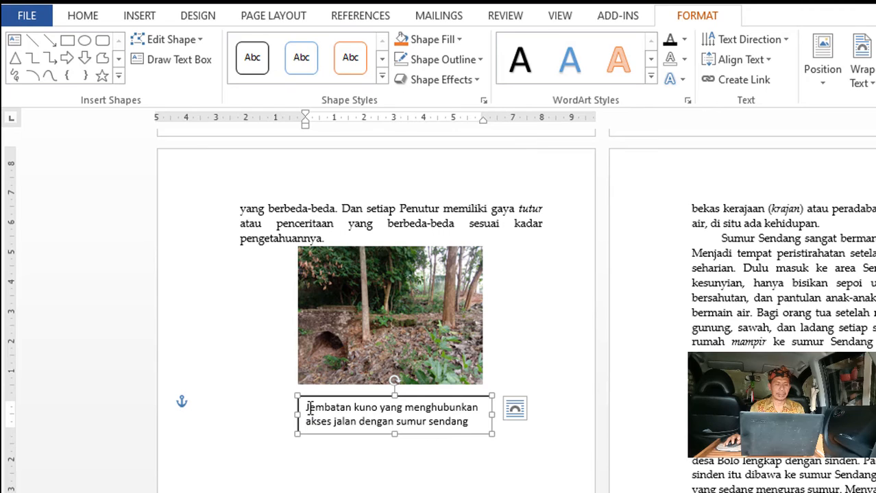
drag(306, 407, 470, 421)
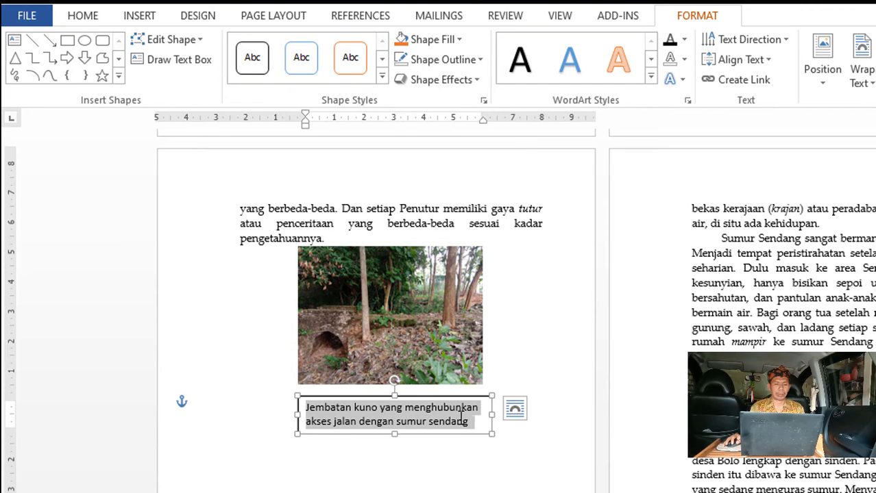
click(86, 20)
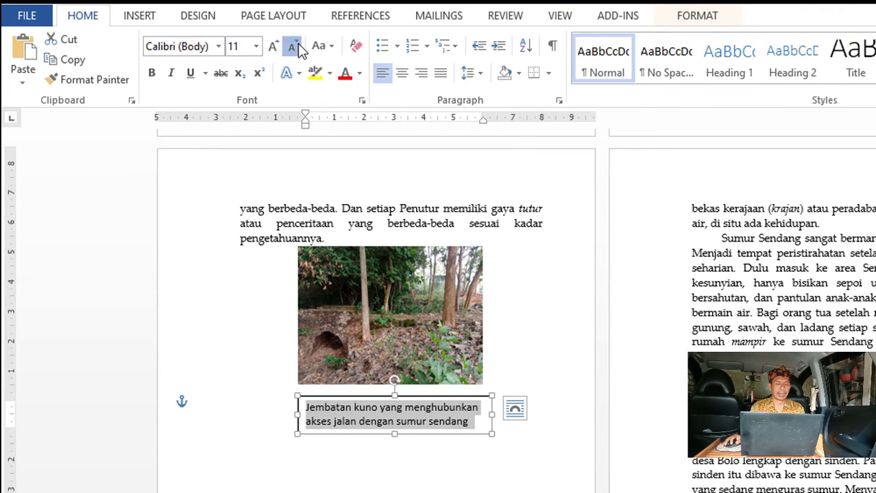
click(294, 47)
click(293, 46)
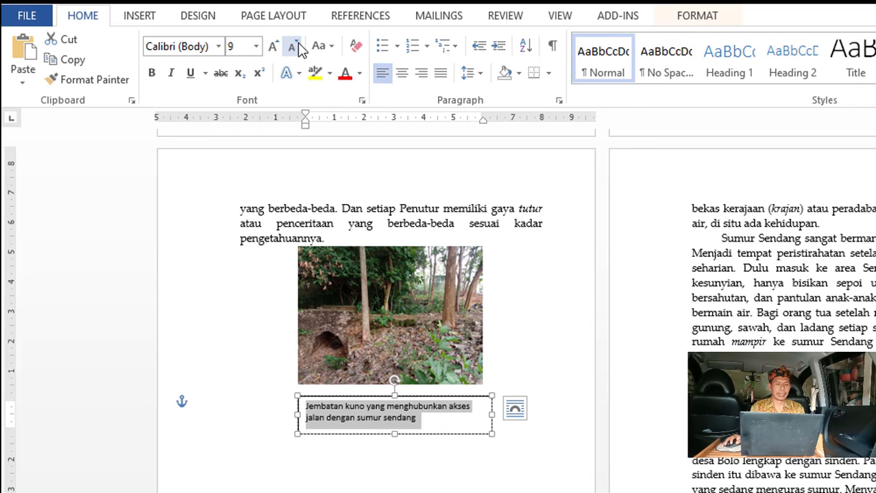
- Try Great Vibes on the caption, widen its text box to about 7.5 cm, and set the caption font to Agency FB
click(218, 46)
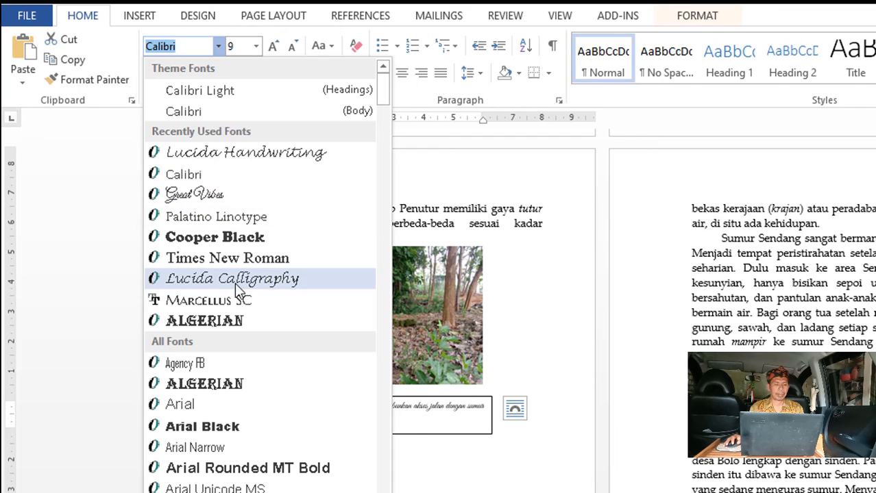
click(221, 192)
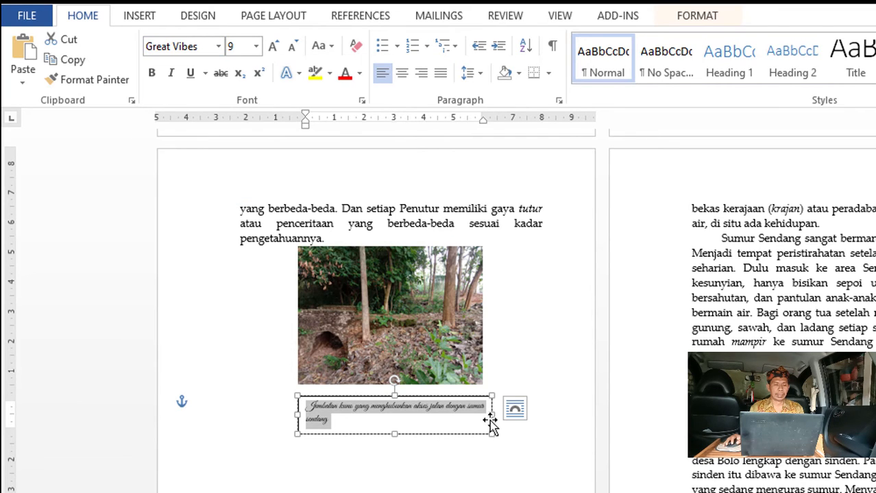
drag(491, 415, 520, 411)
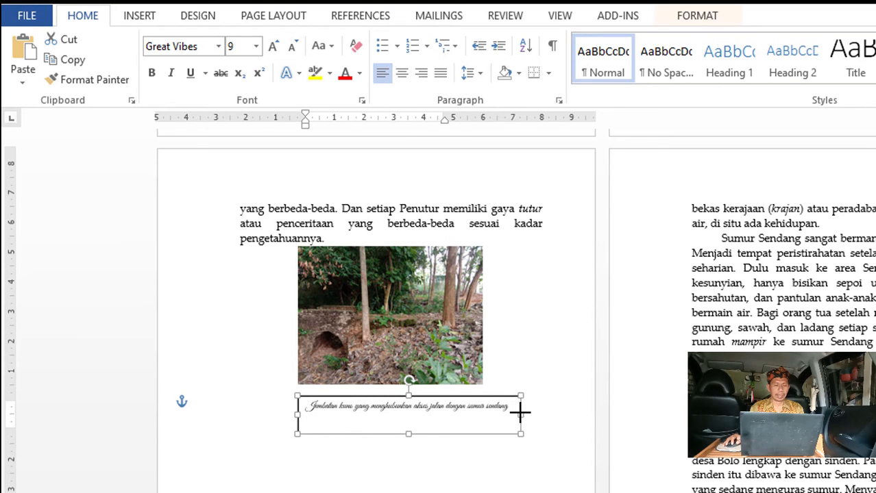
click(218, 46)
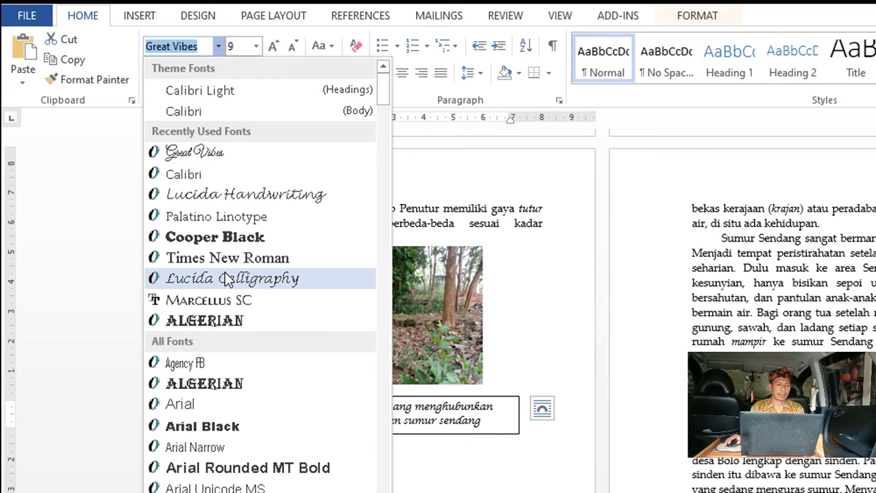
click(227, 364)
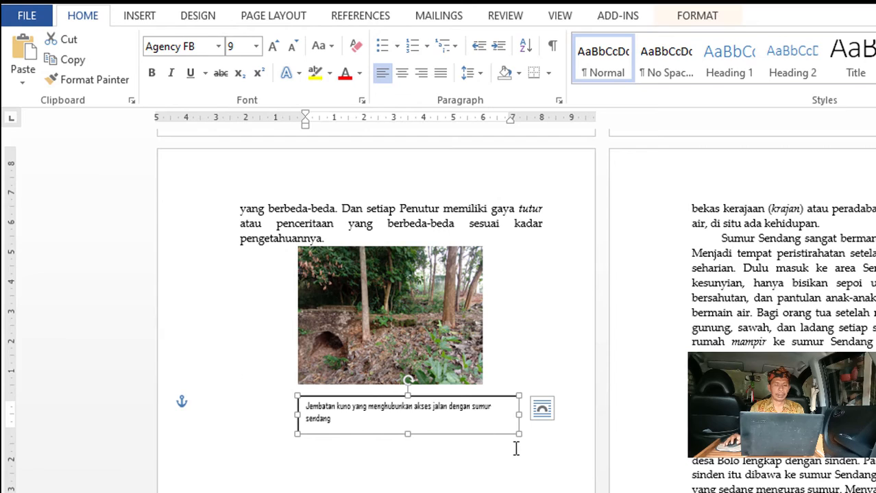
- End the caption with a full stop, add the line "Sumber Photo: dikumen pribadi", and enlarge the text box to about 8.4 cm wide
click(359, 421)
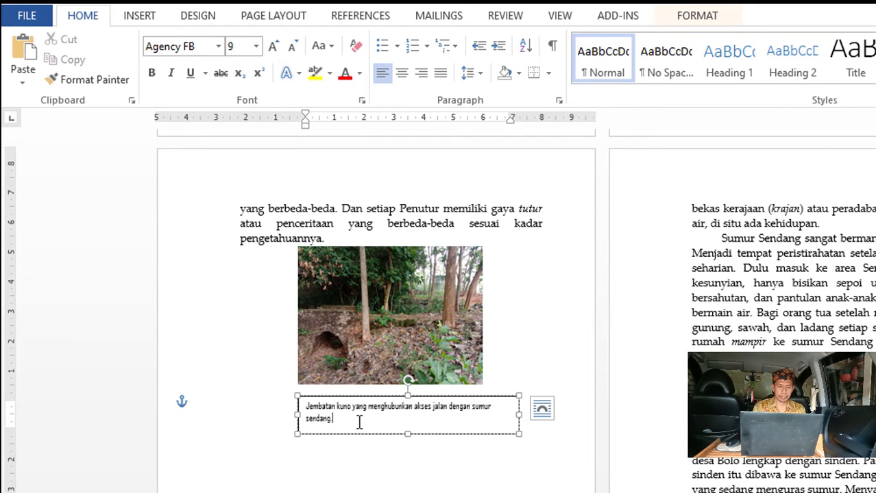
key(Return)
text(Fo)
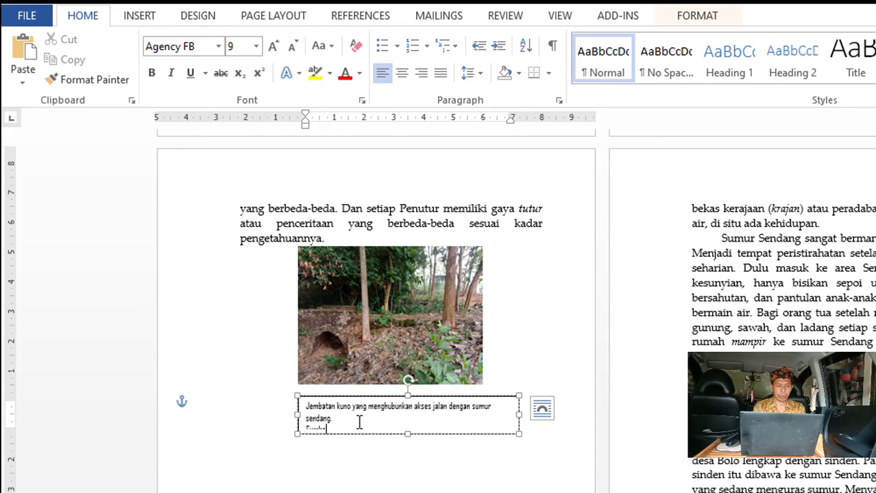
text(mber Photo)
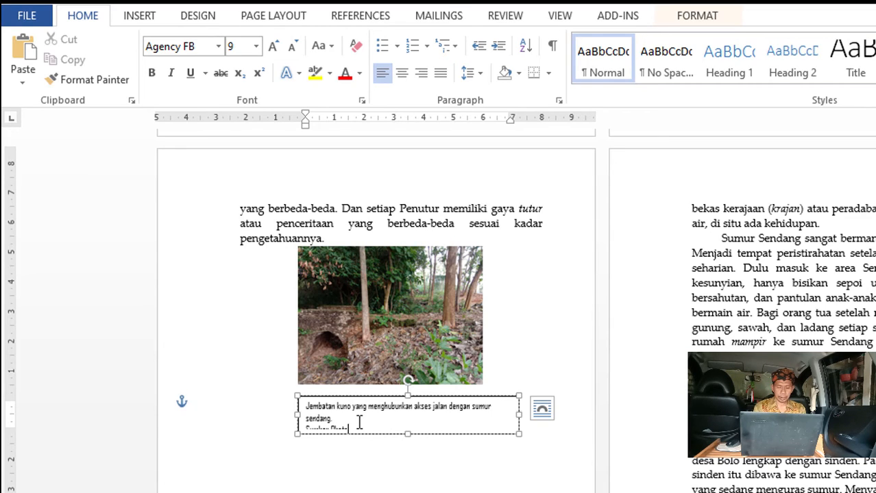
text(: dokumen)
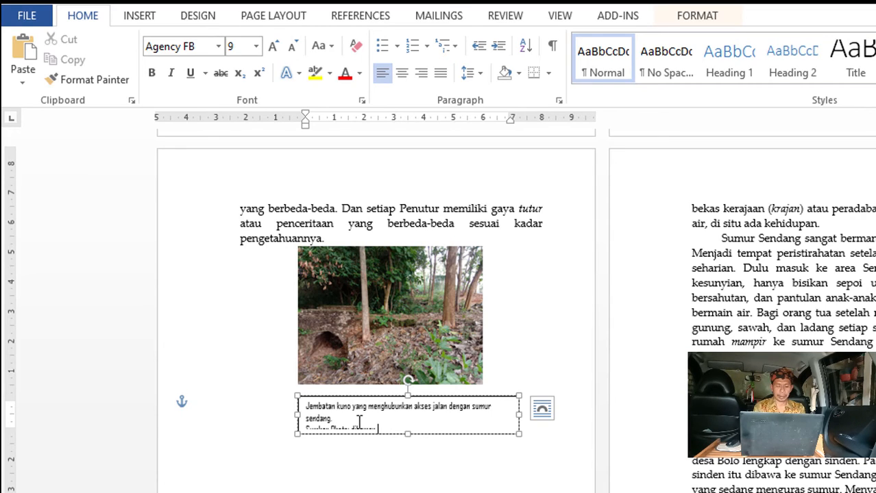
text( pribadi)
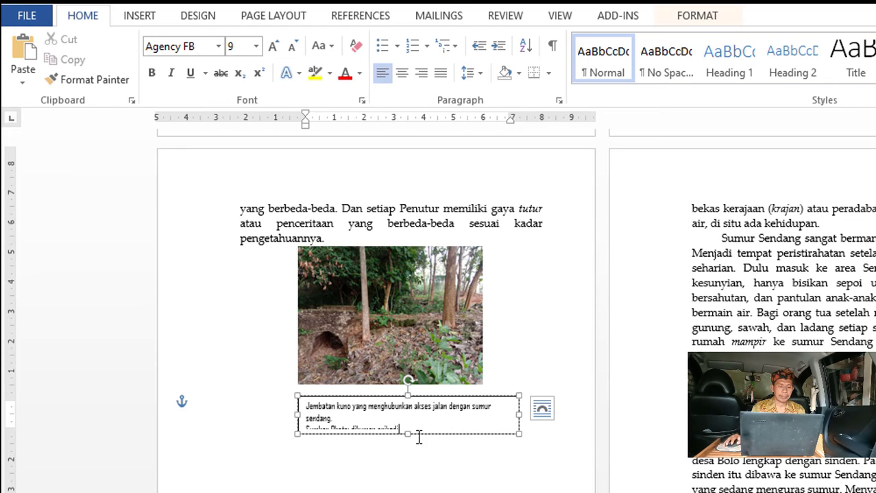
drag(407, 433, 405, 443)
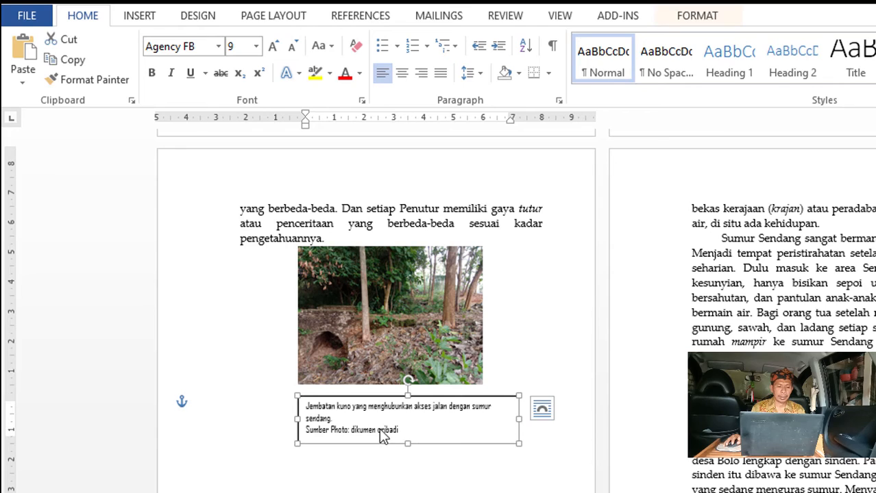
key(BackSpace)
text(p)
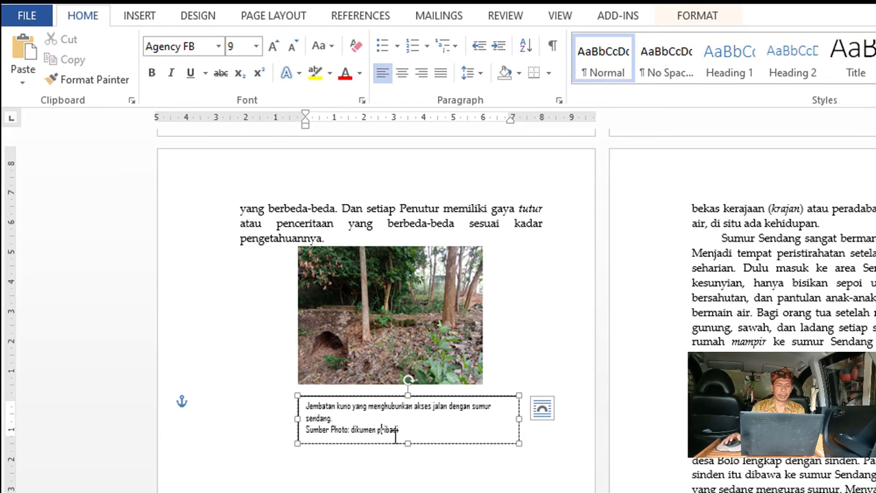
drag(519, 418, 548, 418)
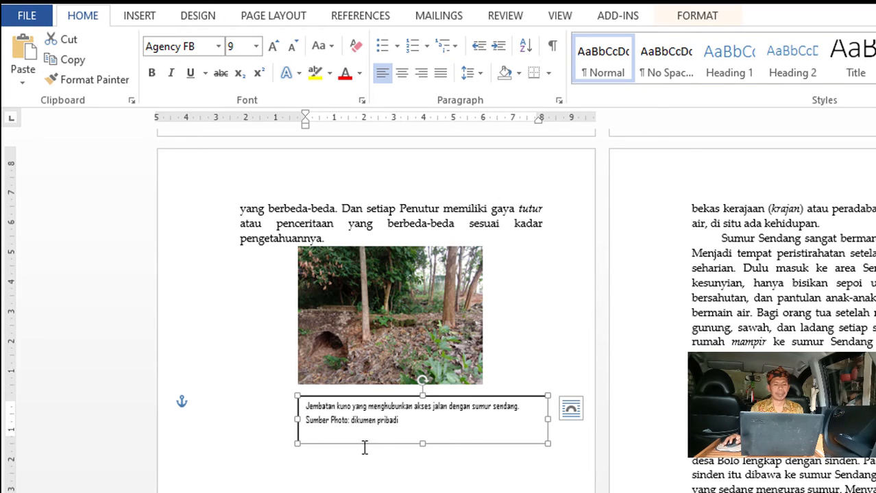
- Move the caption box down and enlarge the bridge picture proportionally to about 7.5 cm wide
click(382, 327)
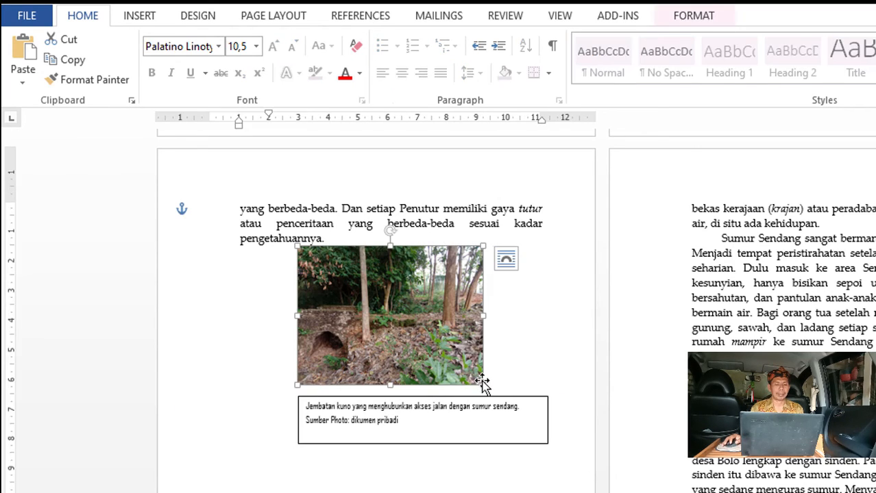
click(499, 399)
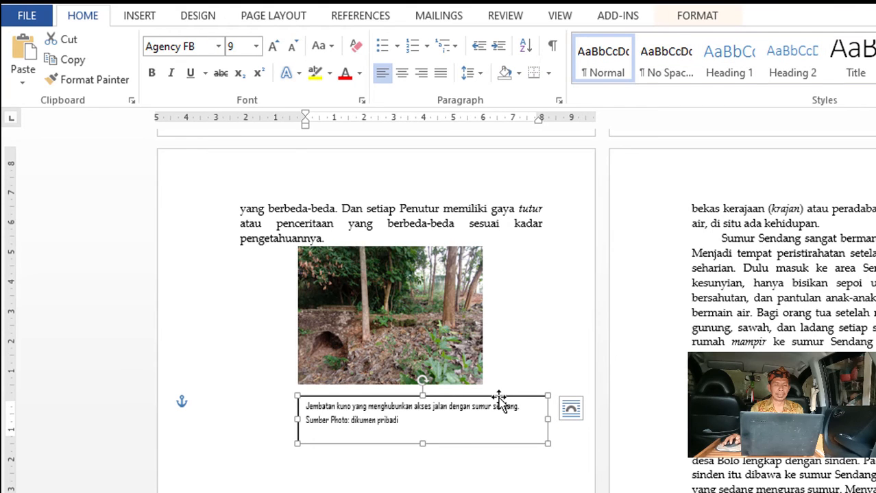
drag(499, 399, 502, 432)
click(437, 345)
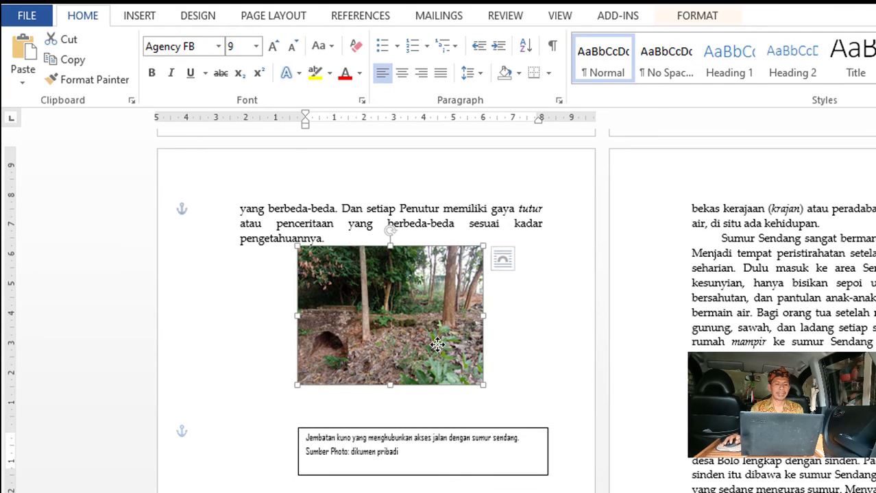
drag(483, 385, 524, 416)
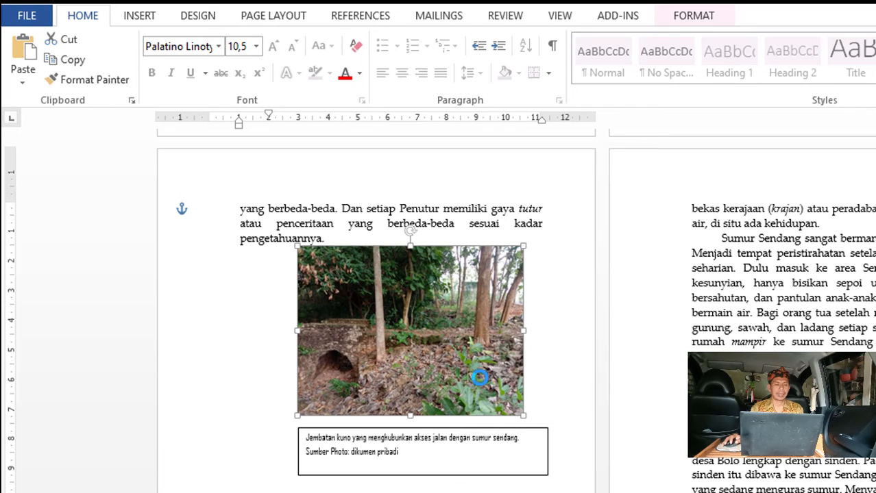
- Lower the caption box further and shift the bridge picture slightly down and left, leaving a gap below the paragraph
click(434, 429)
drag(434, 428, 430, 452)
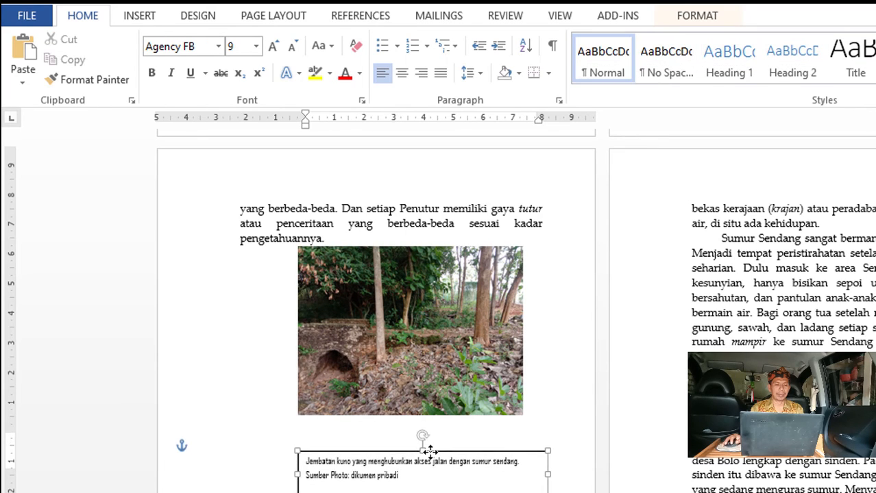
click(449, 349)
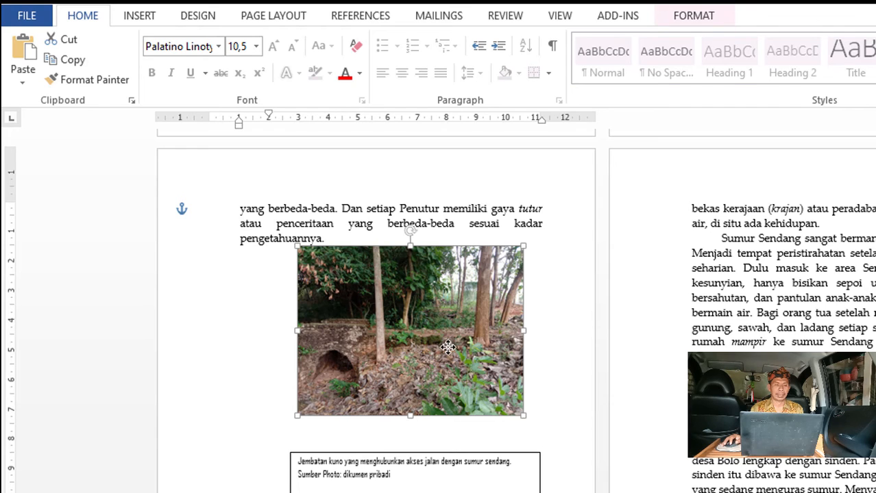
drag(449, 341, 444, 356)
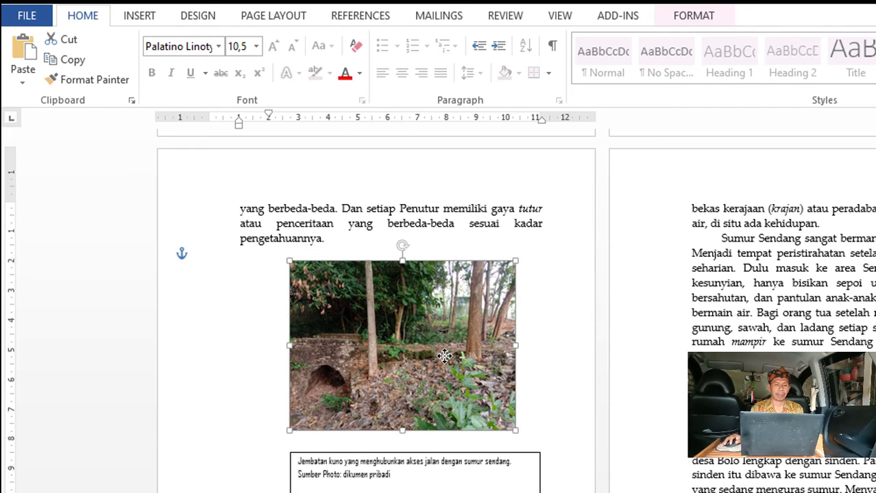
- Reduce the caption box to two lines high and about 7.5 cm wide, placing it directly beneath the bridge picture
click(480, 447)
click(496, 466)
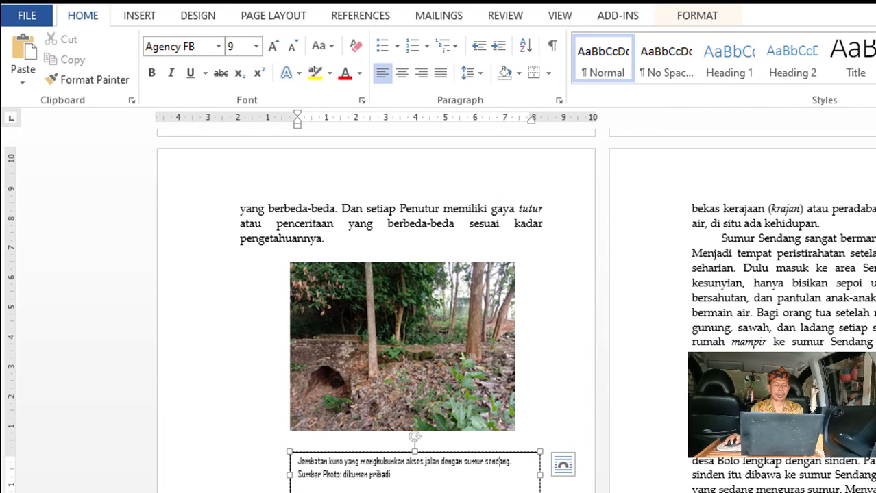
click(416, 492)
mouse_move(413, 490)
mouse_down()
mouse_move(413, 475)
mouse_move(414, 485)
mouse_up()
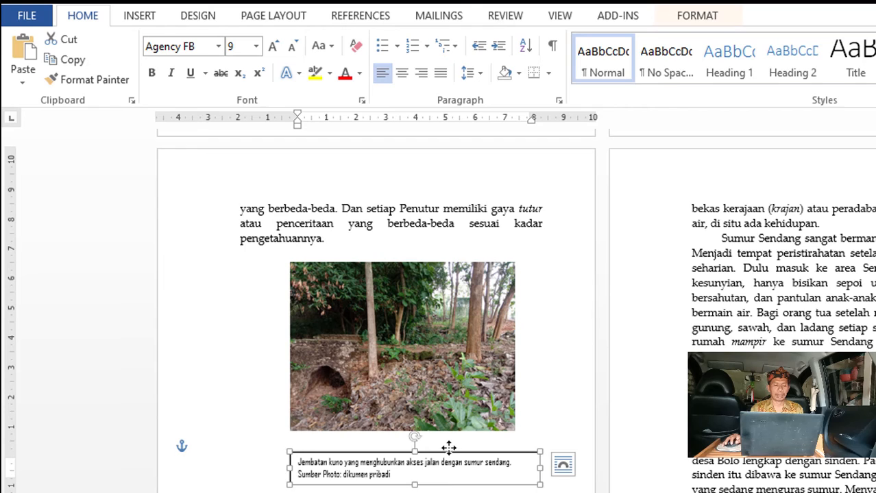
drag(447, 452, 457, 433)
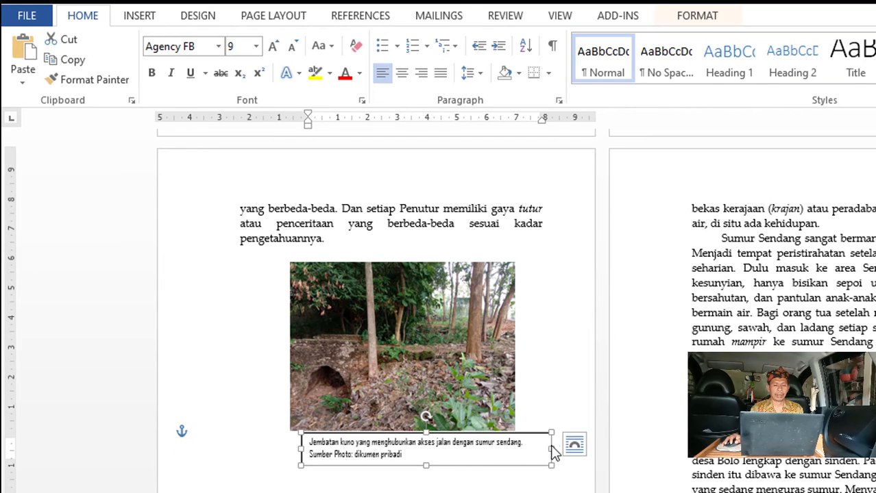
drag(553, 450, 525, 450)
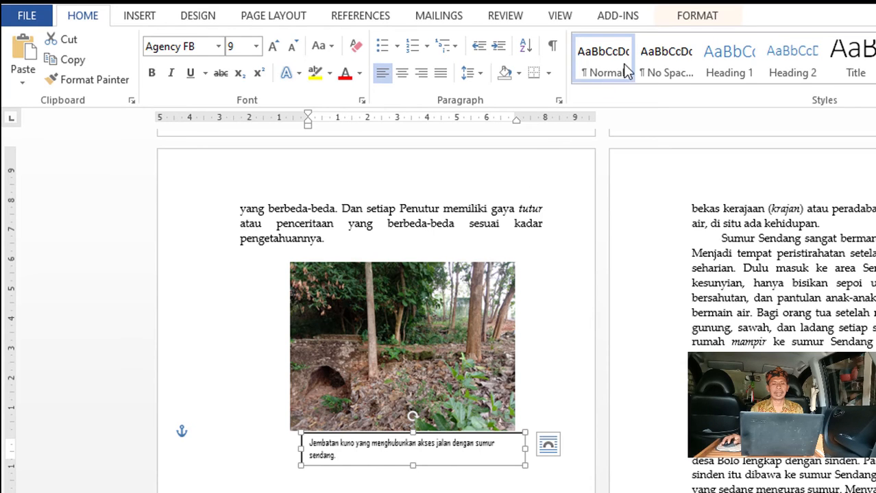
- Remove the outline from the caption text box below the bridge picture
click(699, 19)
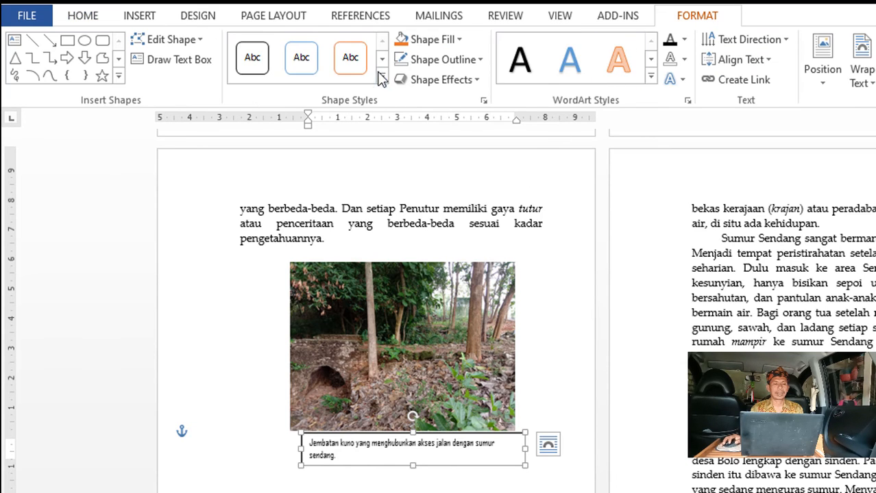
click(480, 59)
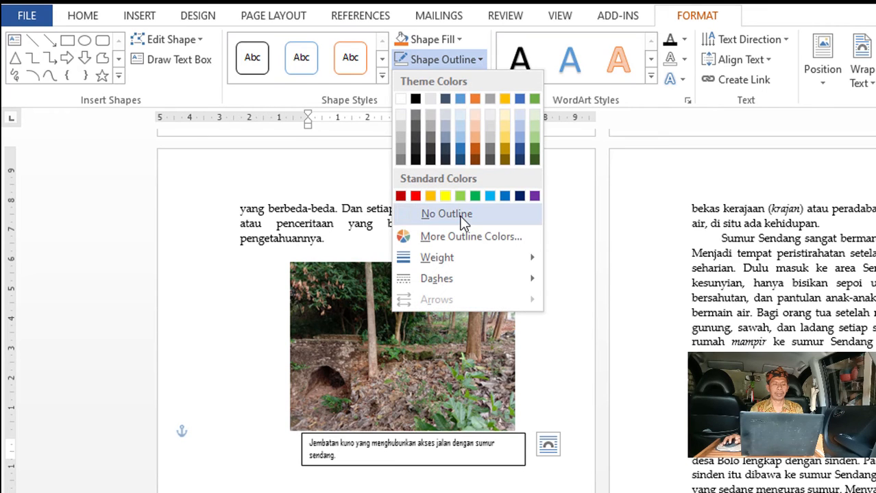
click(439, 214)
click(426, 239)
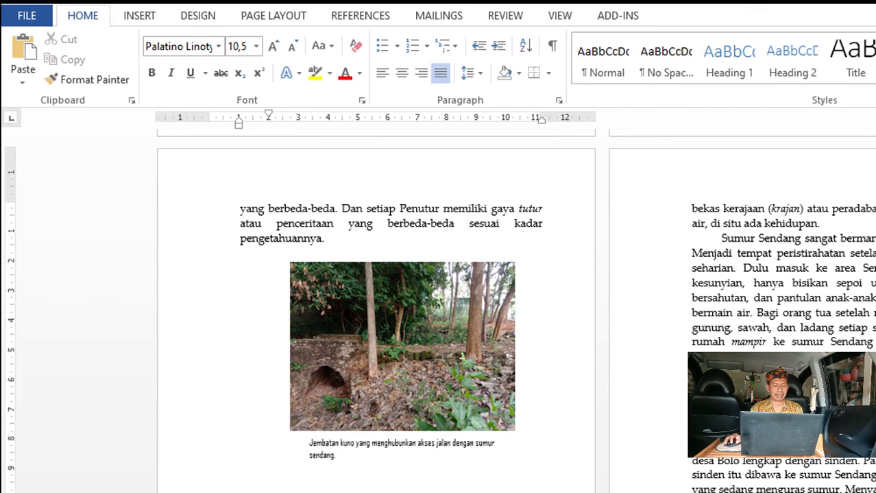
- Group the caption text box with the bridge picture
click(403, 457)
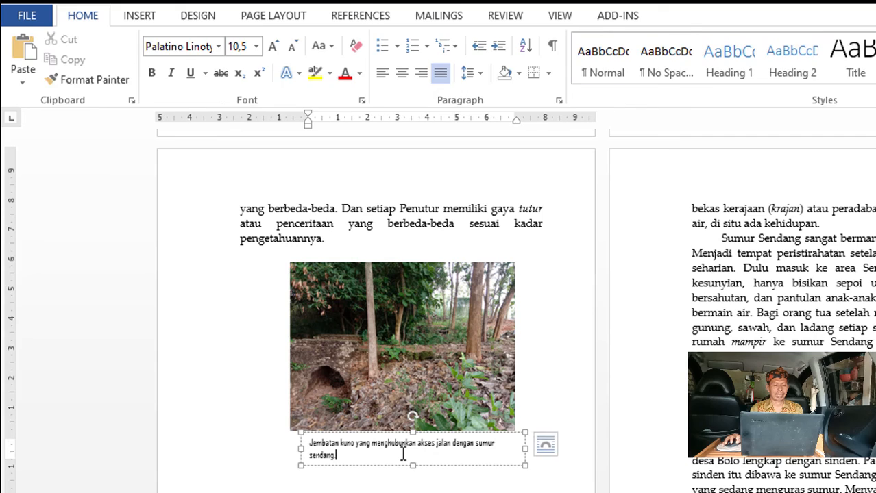
click(456, 466)
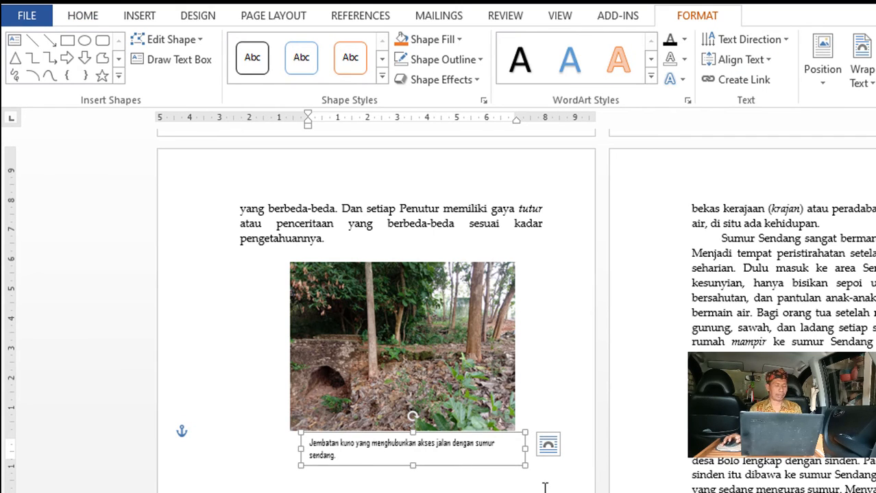
click(490, 325)
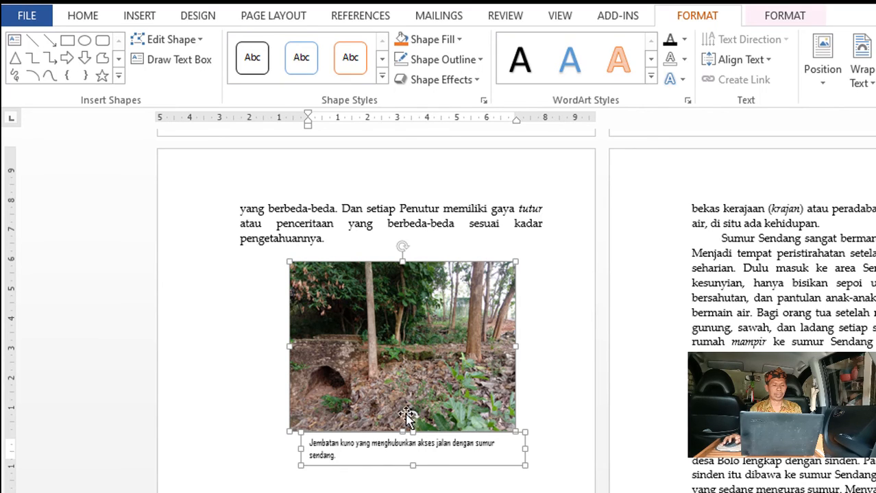
right_click(436, 317)
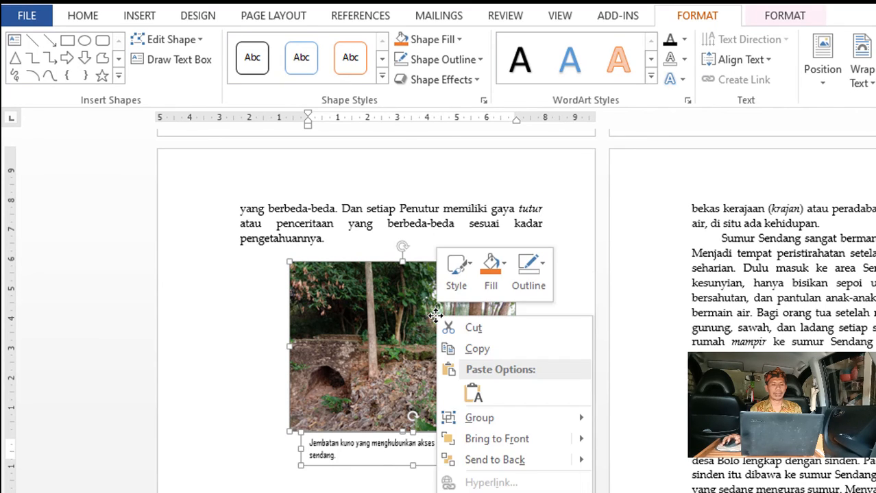
mouse_move(519, 423)
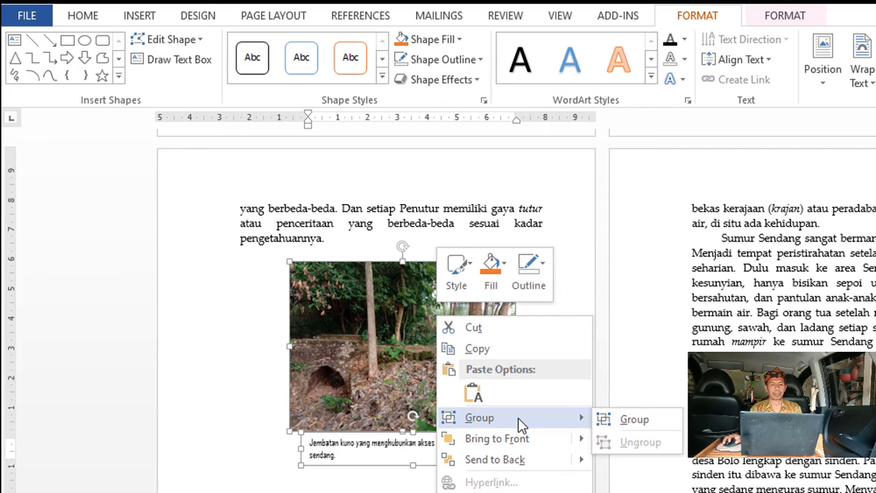
click(627, 420)
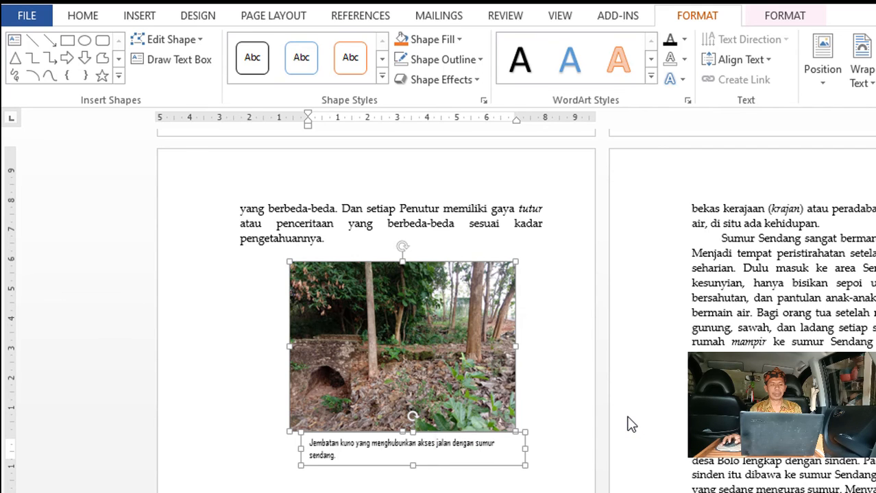
- Select the grouped bridge picture and caption as a single object
click(575, 442)
click(465, 453)
click(533, 290)
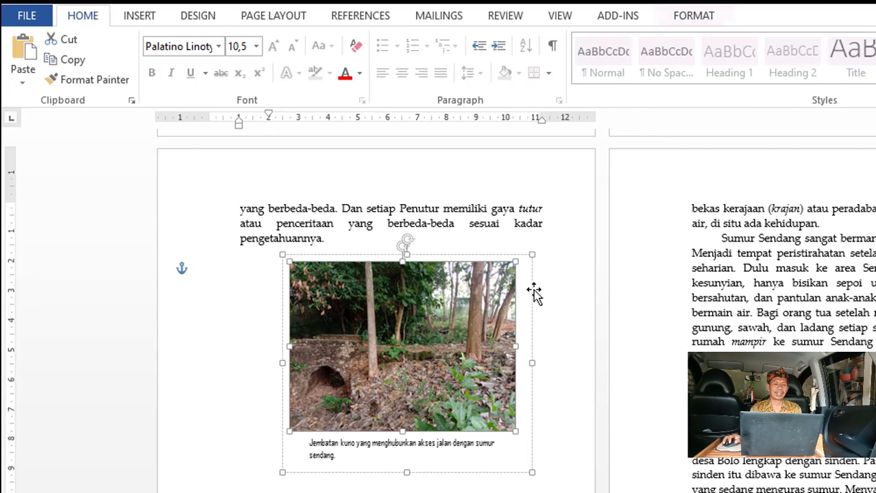
click(578, 278)
click(522, 290)
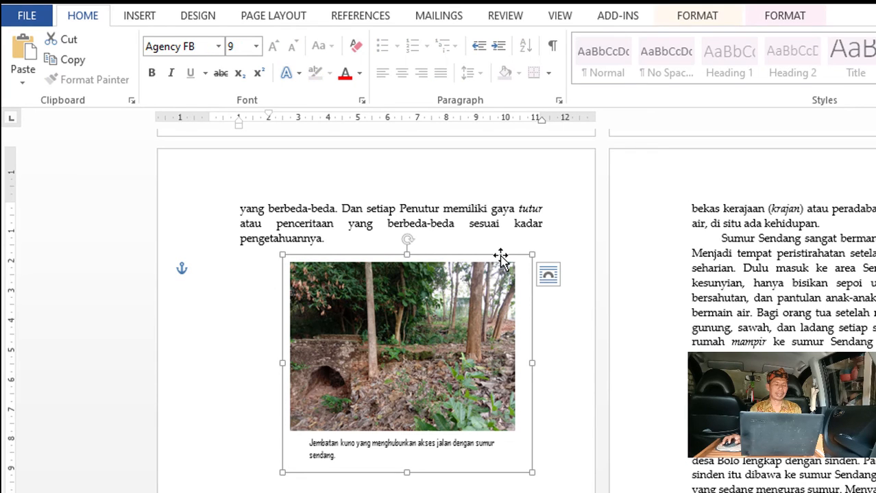
- Shrink the grouped bridge picture and caption to about 6.3 cm wide and 6.4 cm high
mouse_move(501, 257)
mouse_down()
mouse_move(520, 283)
mouse_move(463, 274)
mouse_move(530, 284)
mouse_move(500, 254)
mouse_up()
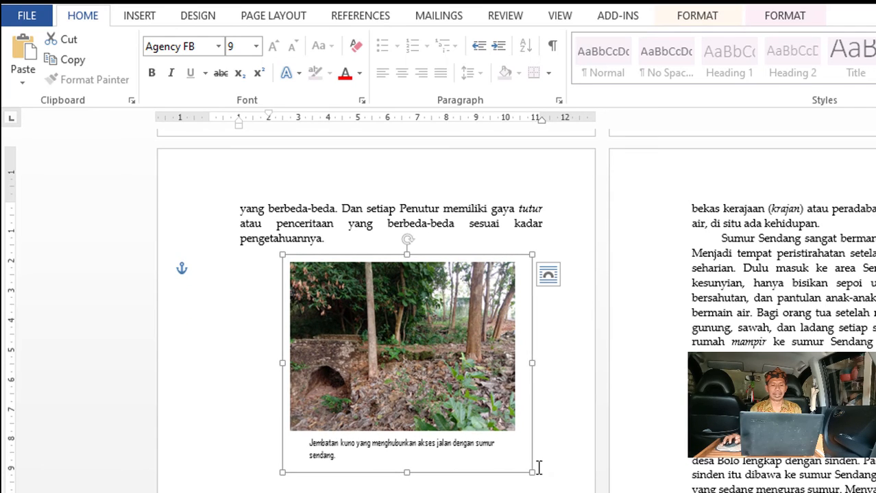
drag(529, 470, 461, 425)
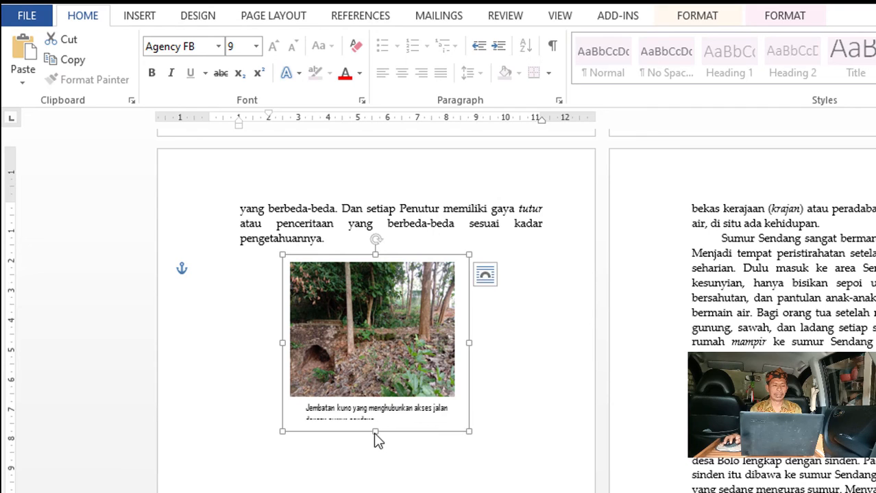
mouse_move(373, 431)
mouse_down()
mouse_move(374, 441)
mouse_move(367, 427)
mouse_move(378, 434)
mouse_up()
- Increase the height of the bridge picture's caption box to about 1.2 cm to fit both lines of text
click(372, 430)
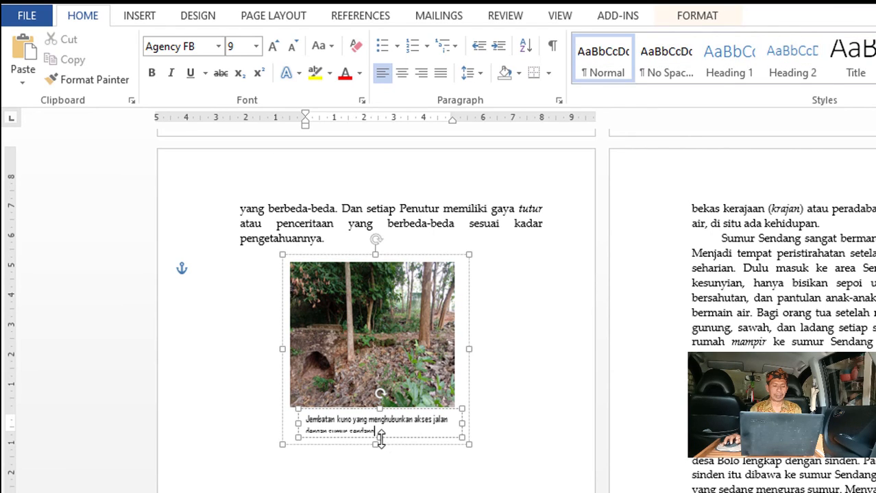
click(381, 437)
key(Delete)
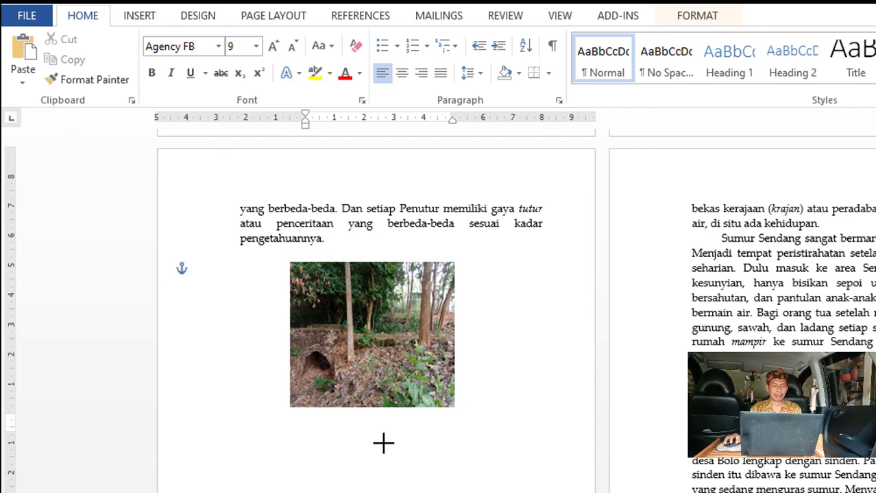
key(ctrl+z)
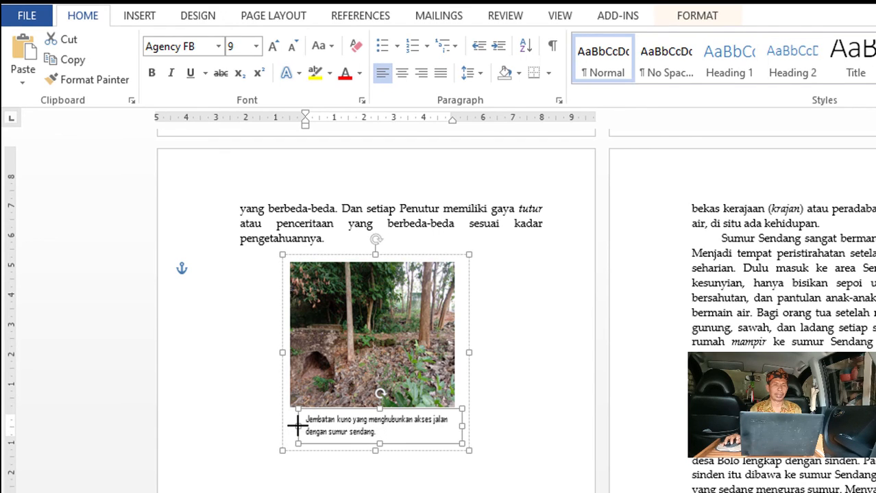
key(Delete)
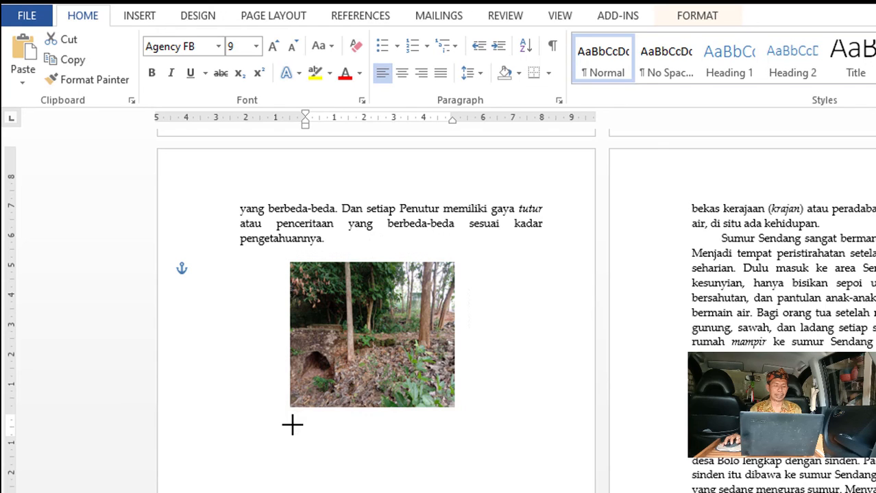
key(ctrl+z)
click(499, 473)
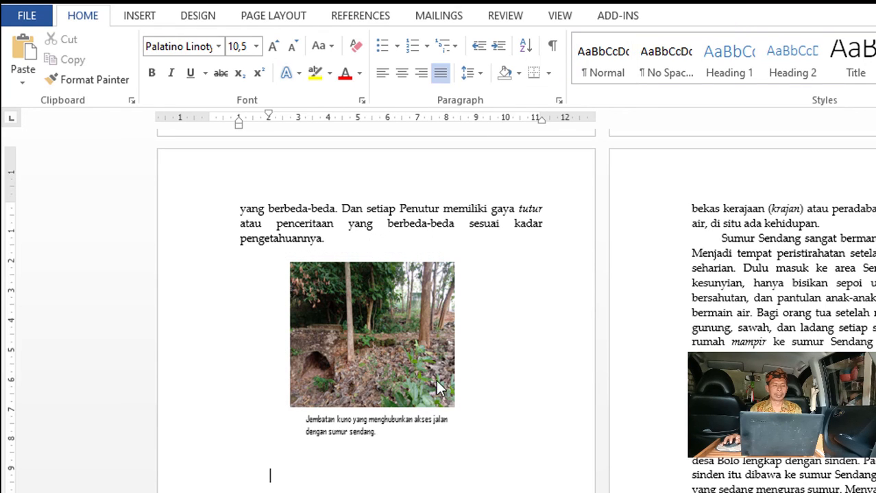
- Centre the grouped bridge picture beneath the opening paragraph and remove the blank lines before the "Rata-rata warga setempat" paragraph
click(405, 354)
drag(405, 354, 443, 340)
click(430, 482)
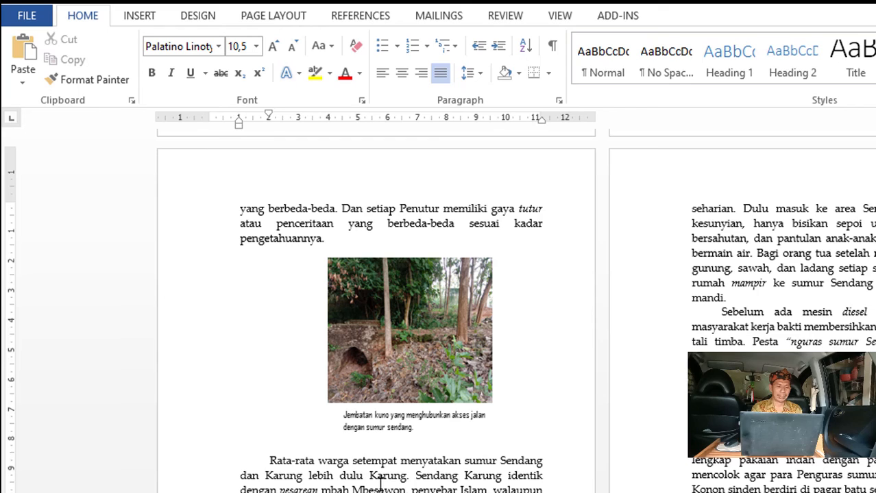
key(BackSpace)
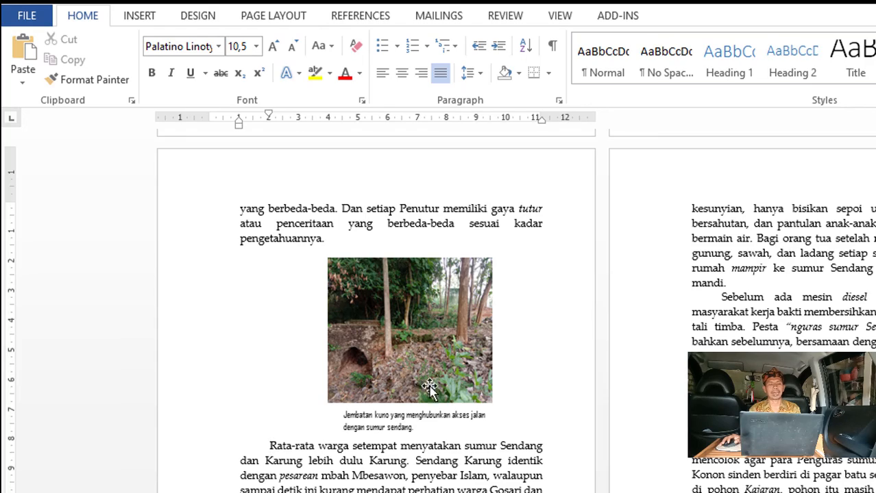
scroll(459, 430, down, 6)
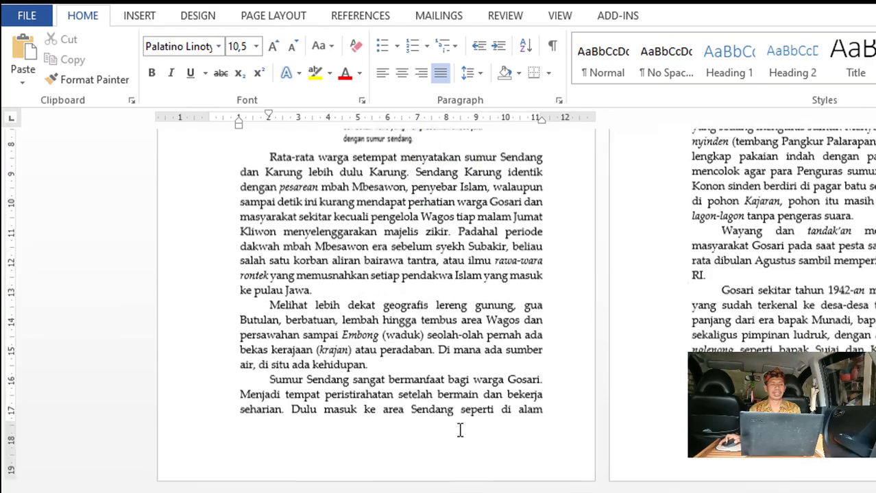
scroll(459, 428, up, 15)
scroll(458, 430, down, 6)
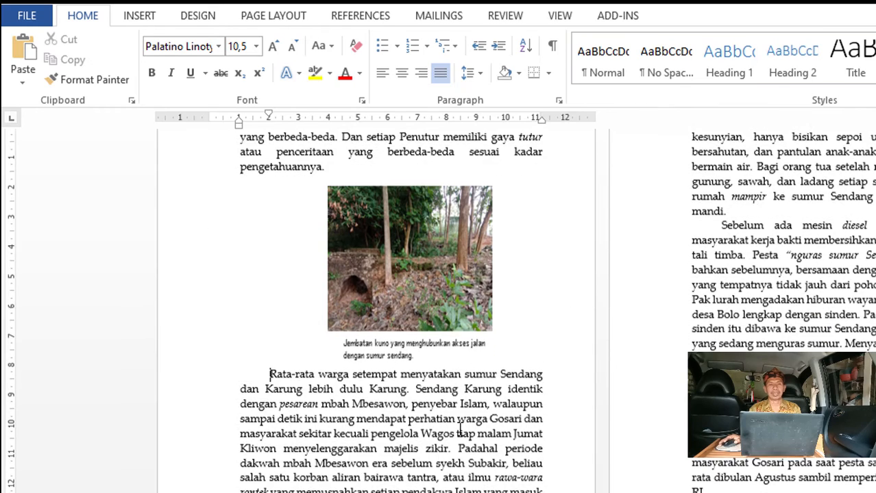